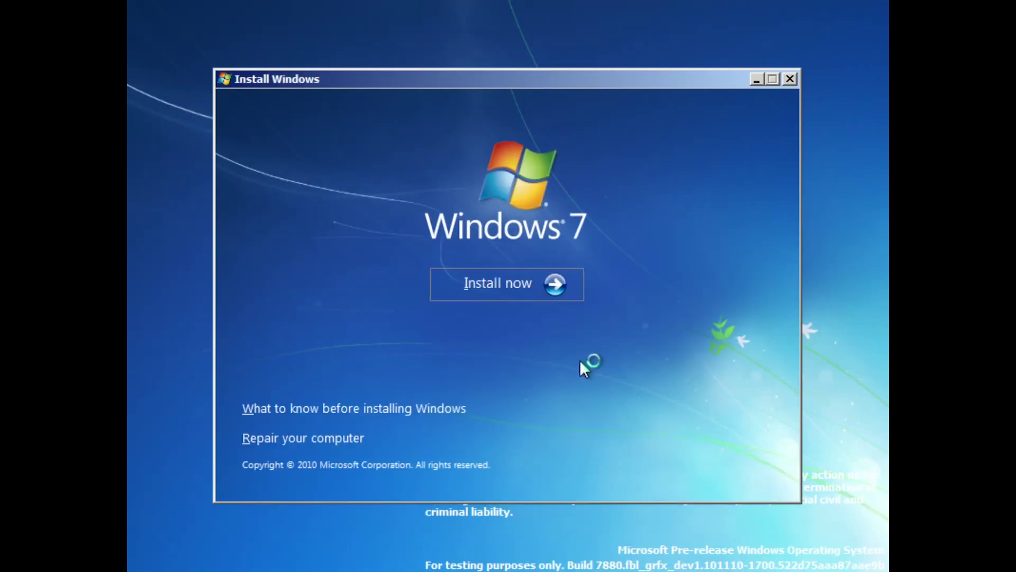
Step: Start the Windows installation, skip past the product key page, and install onto the chosen disk
left_click(515, 297)
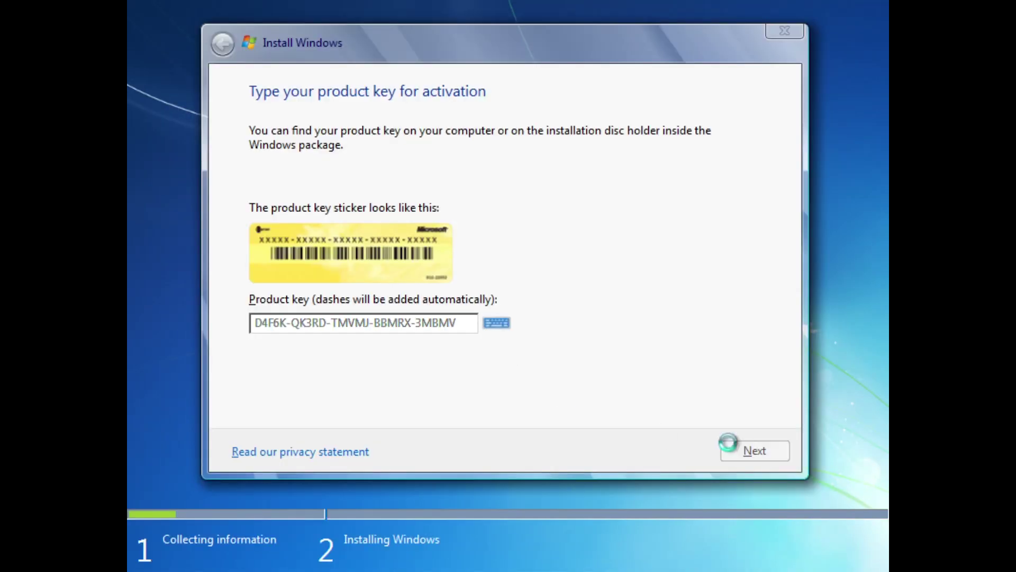
left_click(728, 447)
left_click(731, 449)
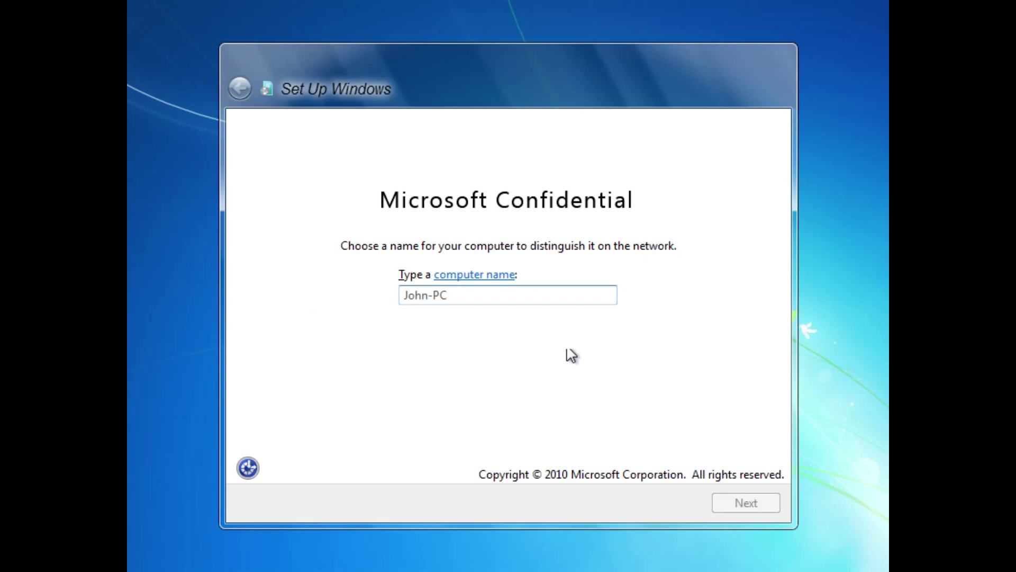
Step: Replace the computer name with 7880-VM
double_click(551, 292)
type("7880-VM")
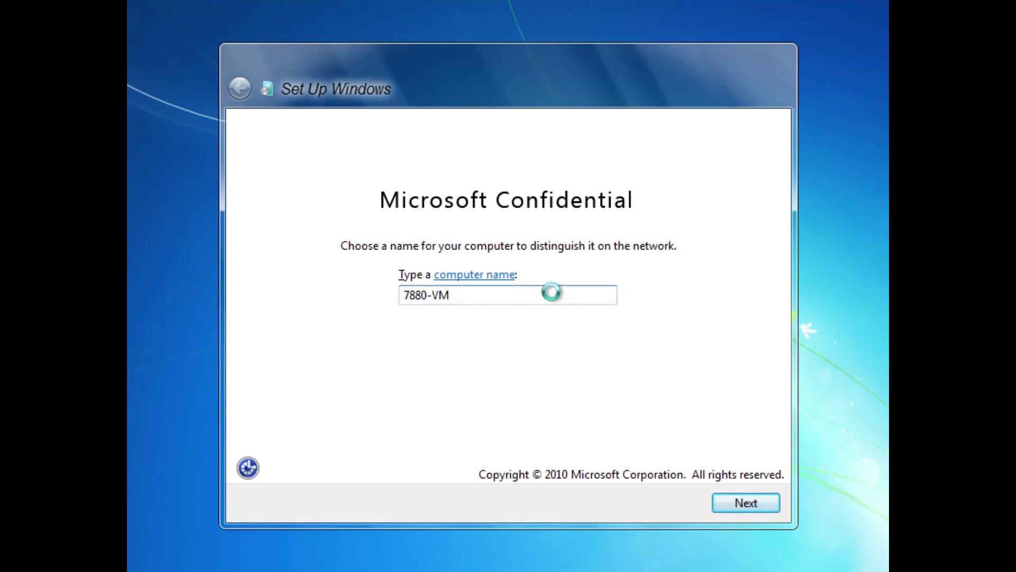
key("Return")
Step: Choose Home network, enter the user name 'Windows on Windows', and accept the time and date settings
left_click(551, 253)
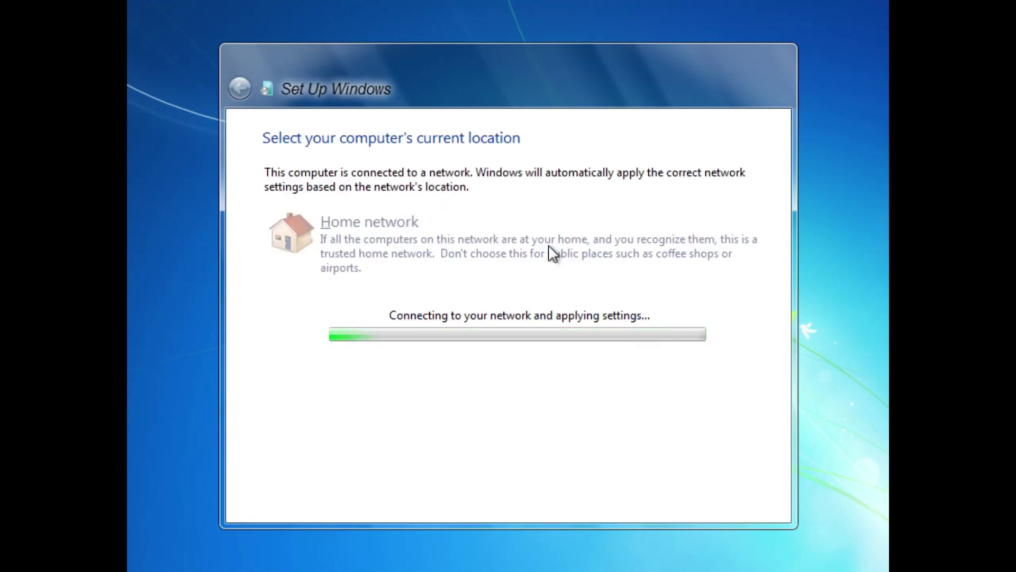
type("Windows on Windows")
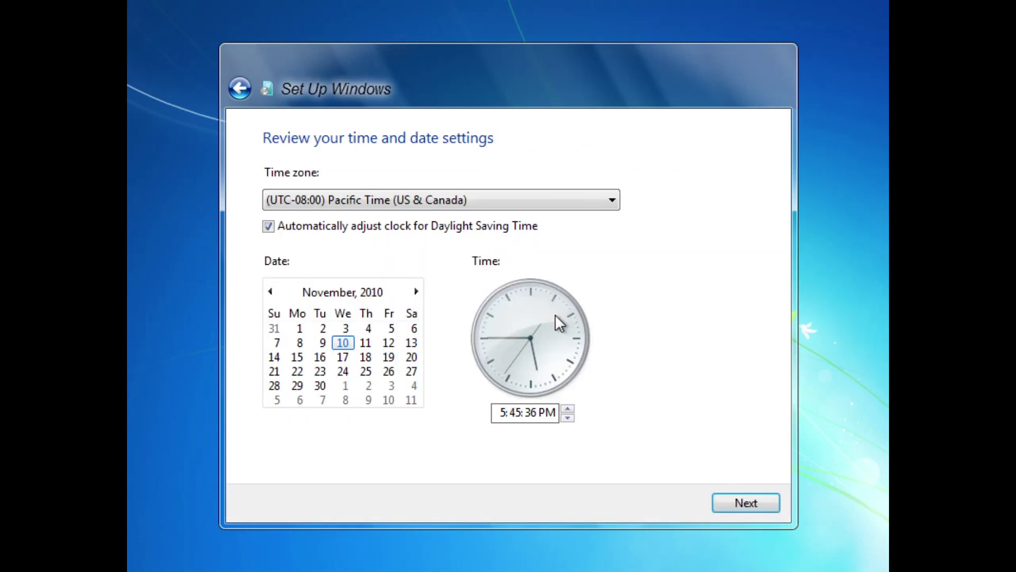
left_click(530, 199)
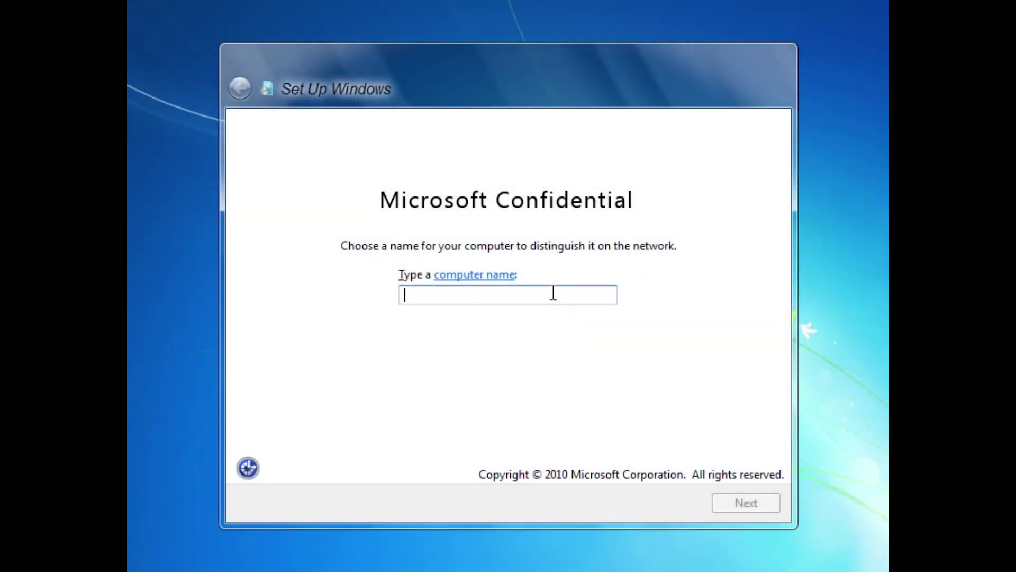
Step: Enter 7880-VM as the computer name
type("7880")
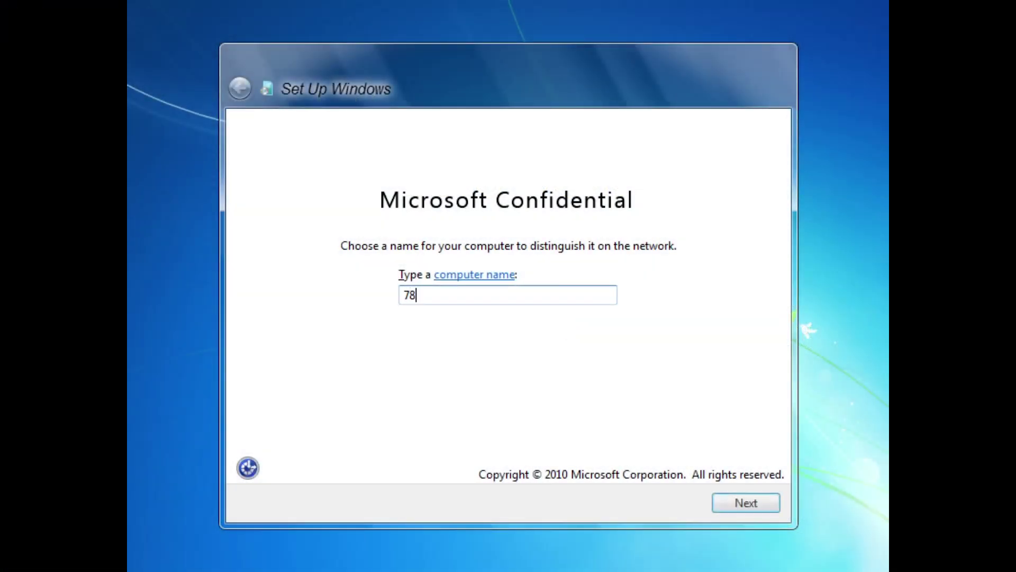
type("-VM")
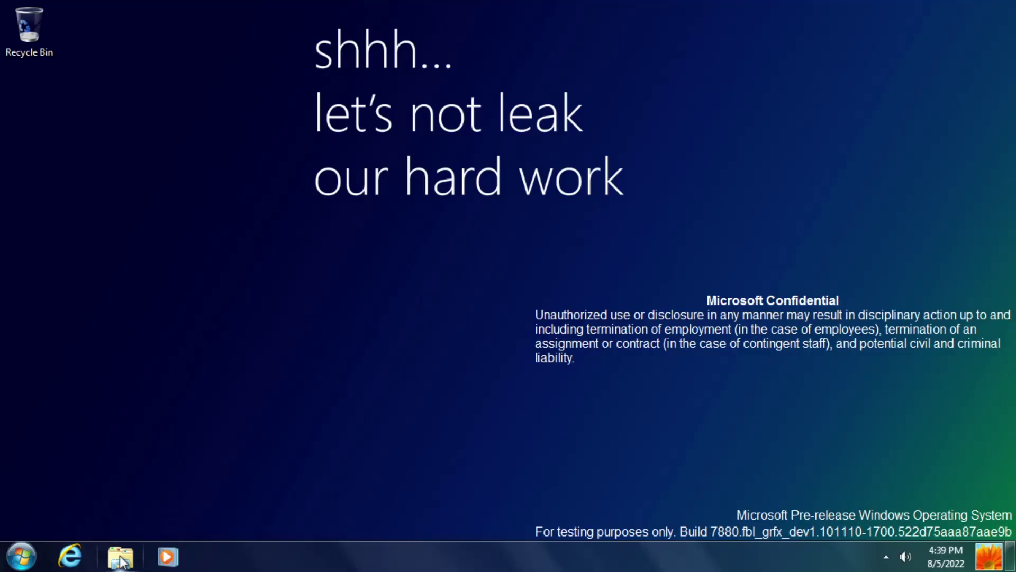
Step: Run setupclient from the DVD drive (D:) with administrator rights
left_click(121, 557)
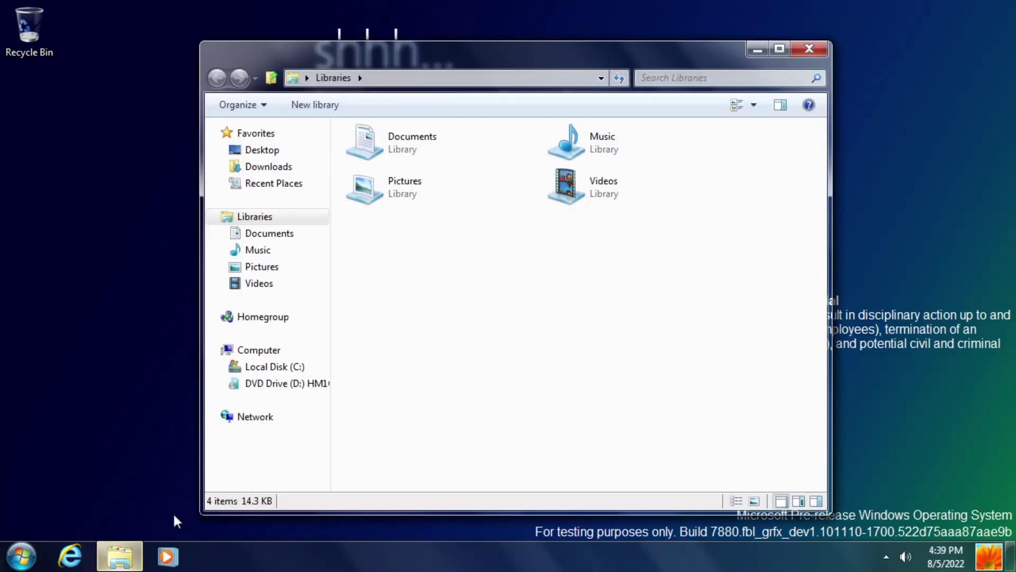
left_click(285, 390)
double_click(371, 341)
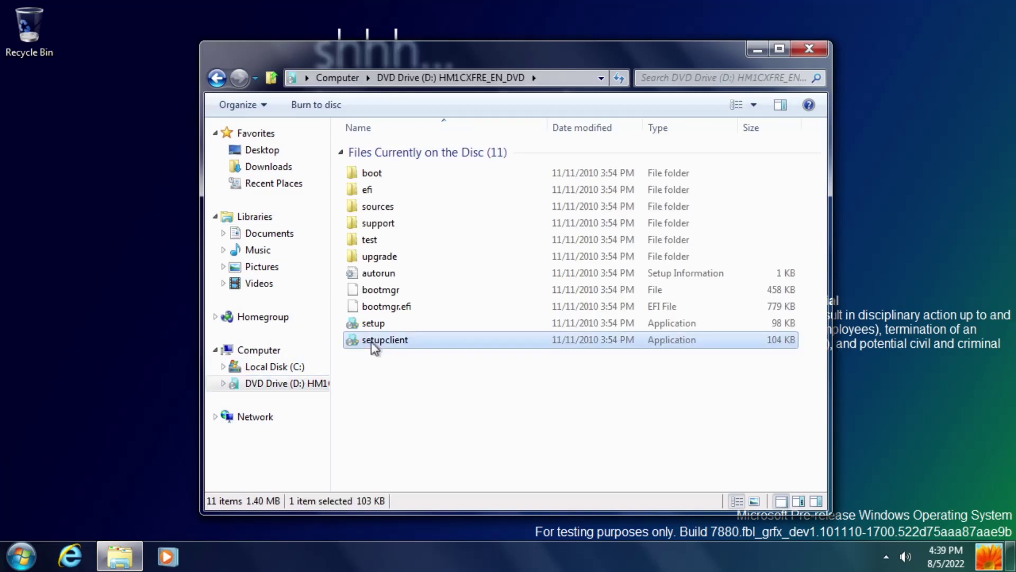
left_click(578, 324)
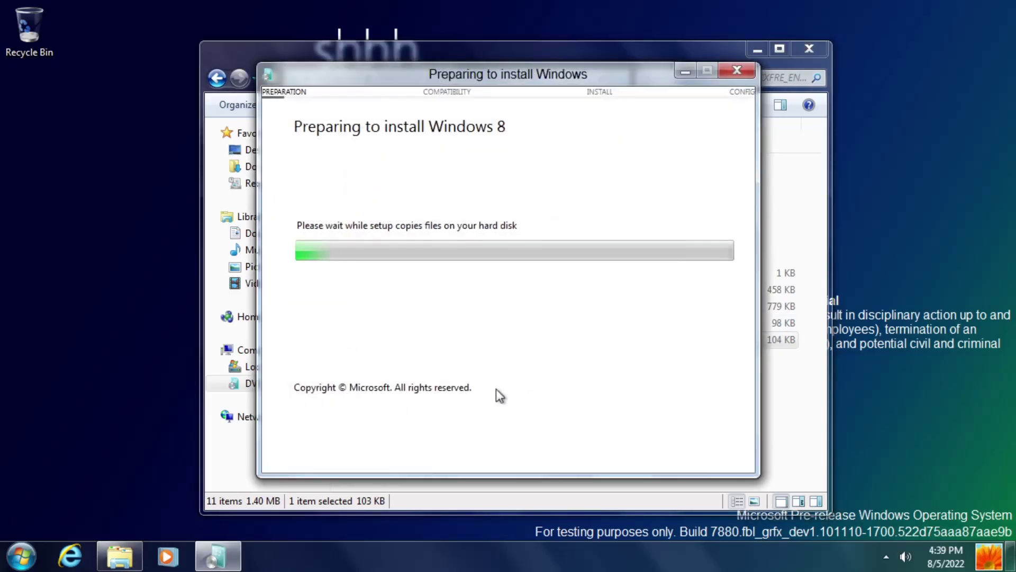
Step: Skip updates, paste the product key, accept the license, keep everything, and begin installing Windows 8
left_click(677, 439)
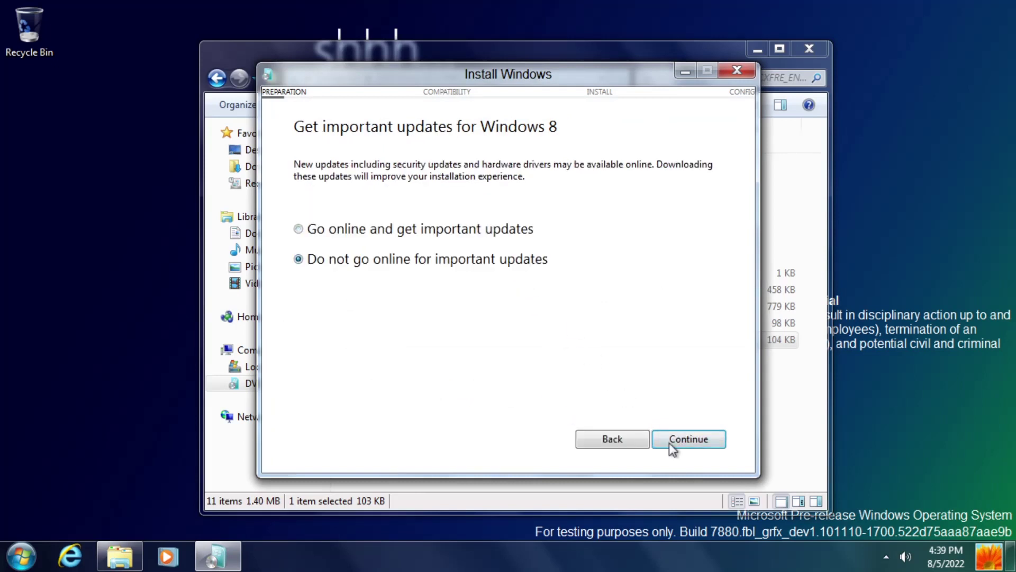
left_click(669, 442)
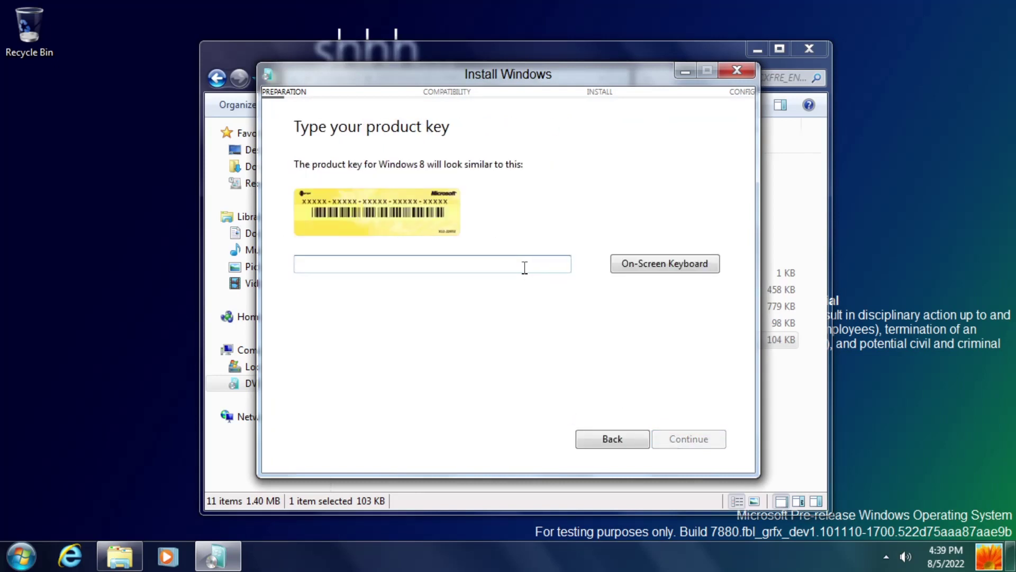
key("ctrl+v")
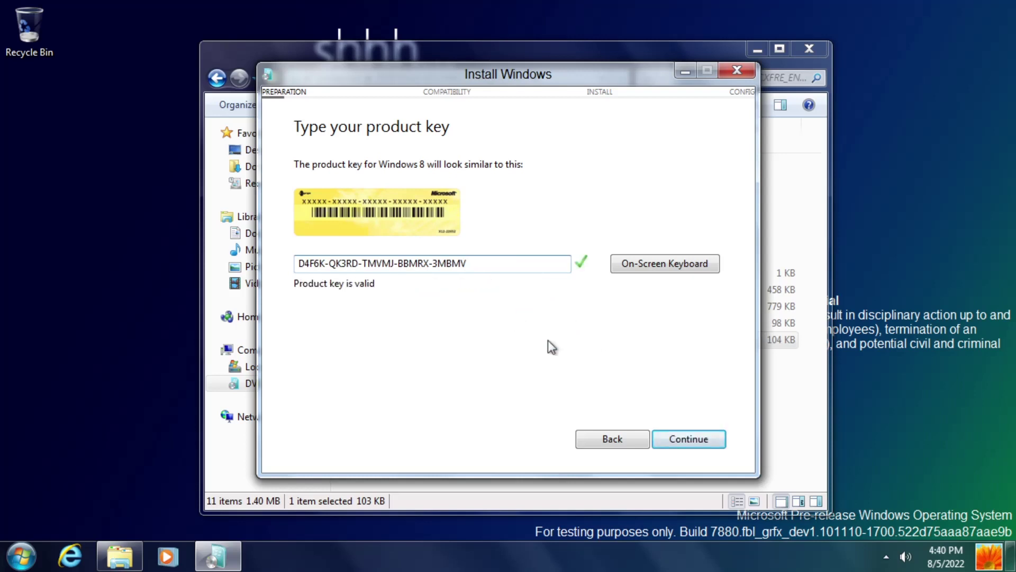
left_click(668, 441)
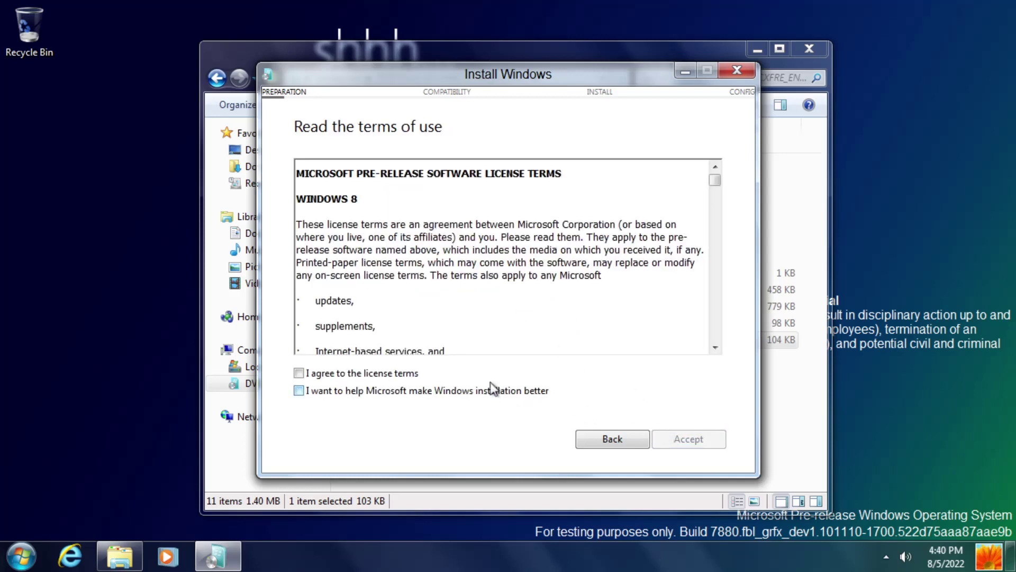
left_click(414, 374)
left_click(677, 443)
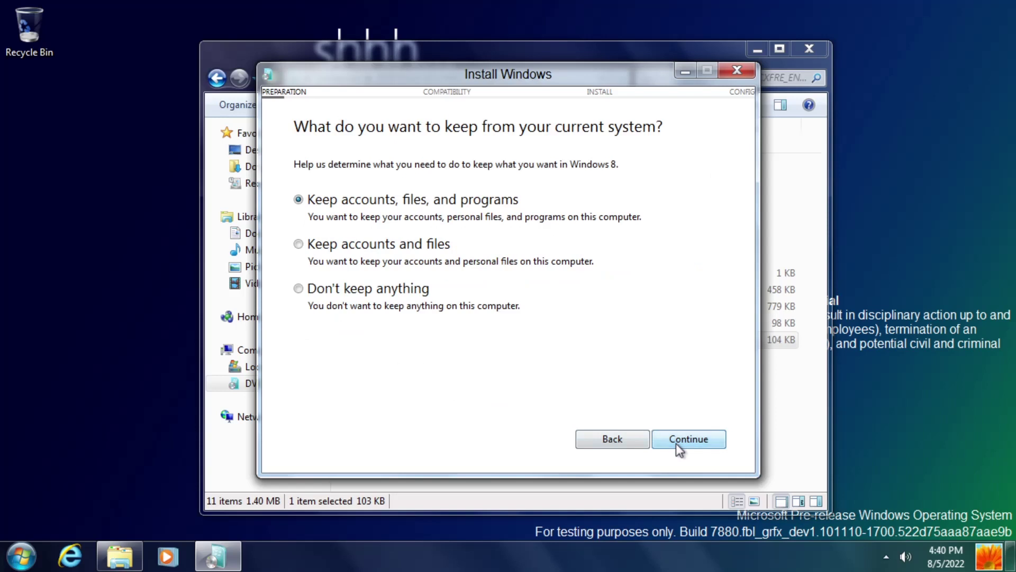
left_click(674, 443)
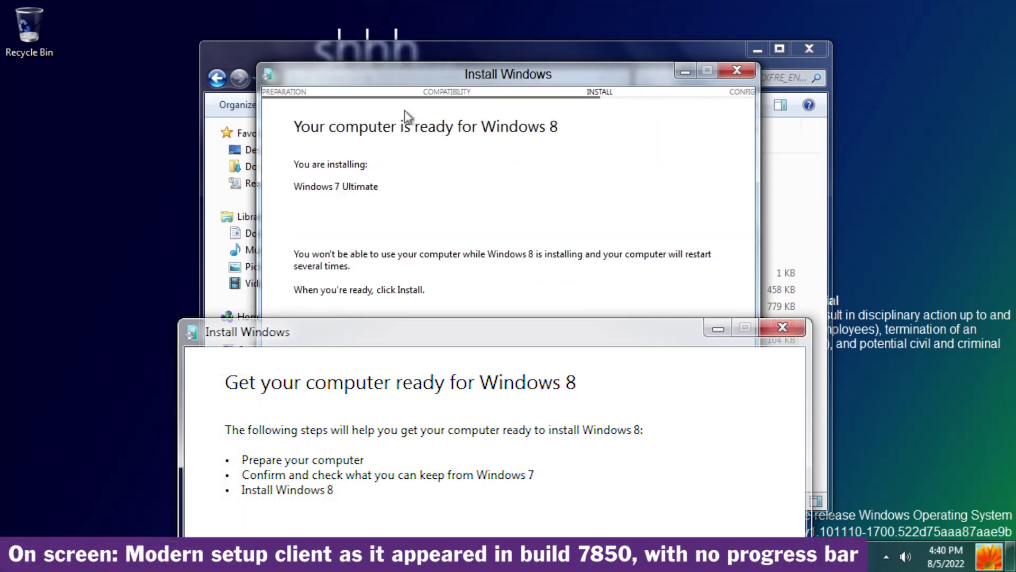
left_click(590, 336)
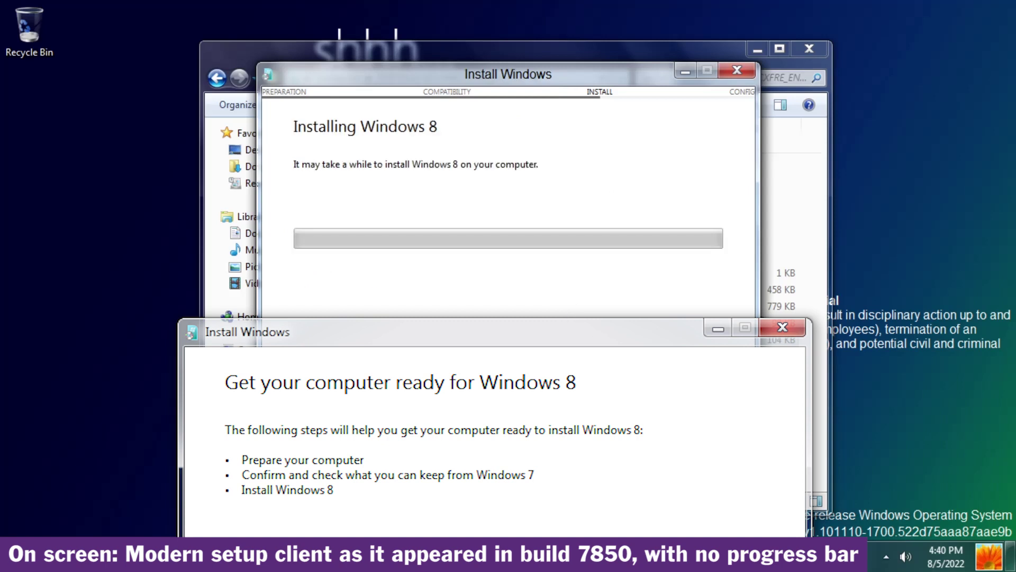
Step: Stop the installation so setup exits, and close the file browser window
left_click(737, 71)
left_click(808, 49)
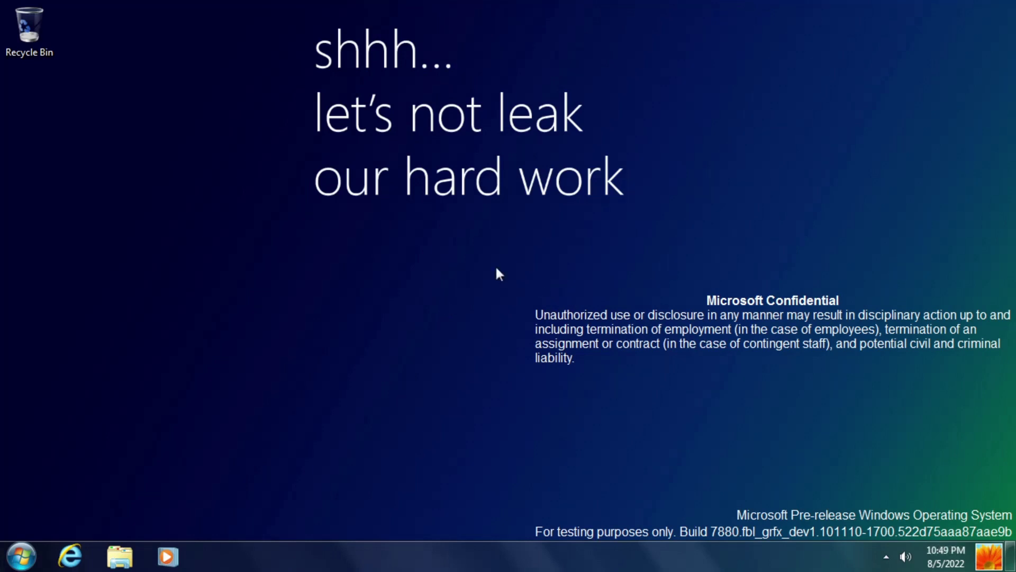
Step: Open Personalization from the desktop's right-click menu and reposition its window
right_click(497, 268)
left_click(536, 437)
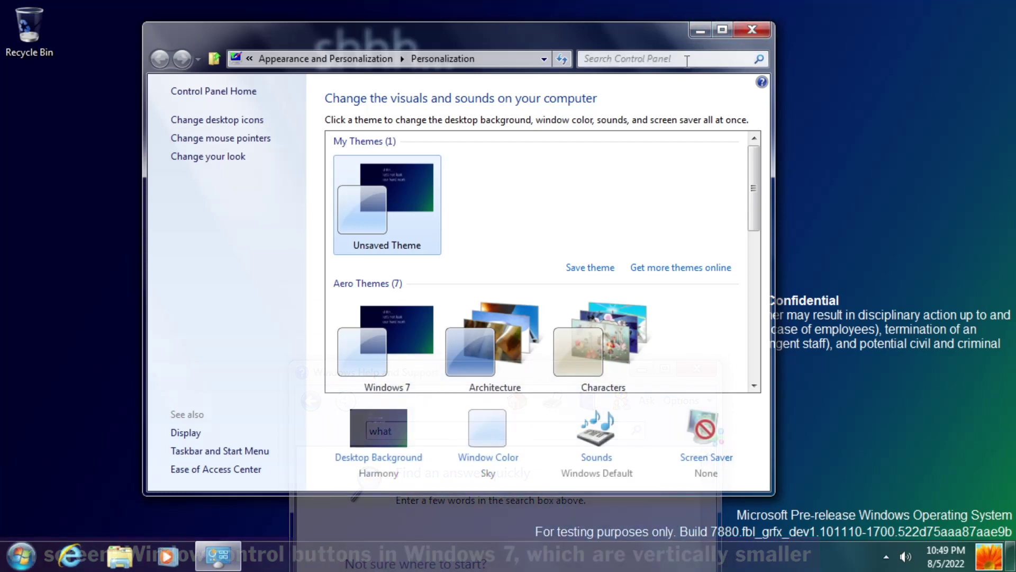
left_click_drag(584, 33, 545, 28)
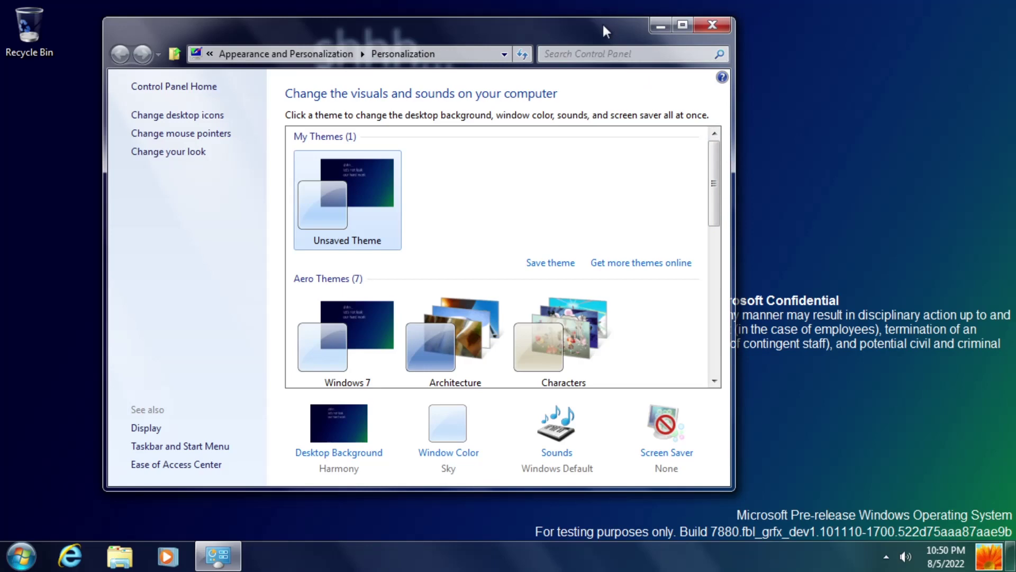
left_click_drag(602, 22, 674, 37)
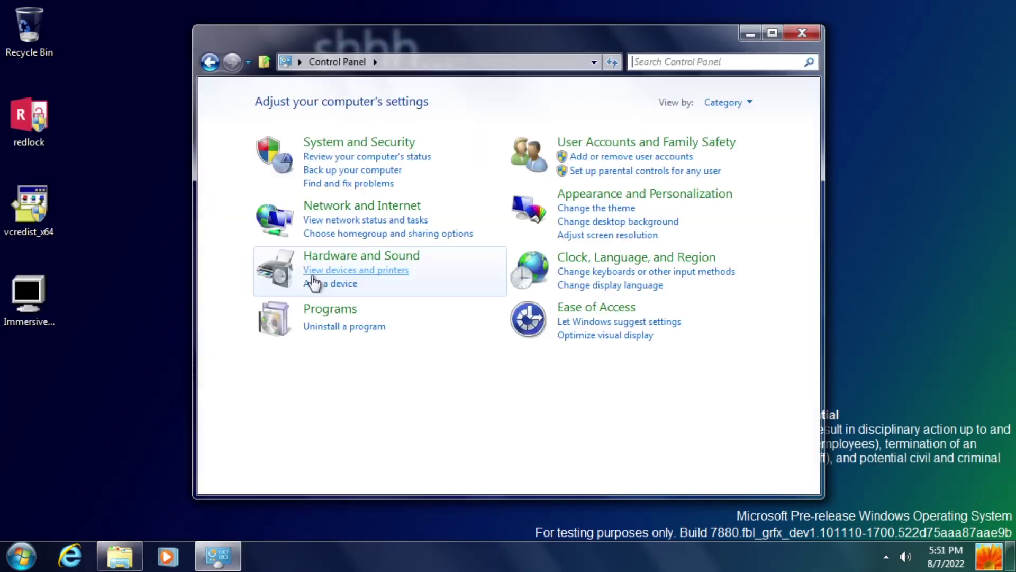
Step: Uninstall VMware Tools from Programs and Features and agree to restart
left_click(326, 327)
left_click(406, 244)
left_click(453, 159)
left_click(581, 274)
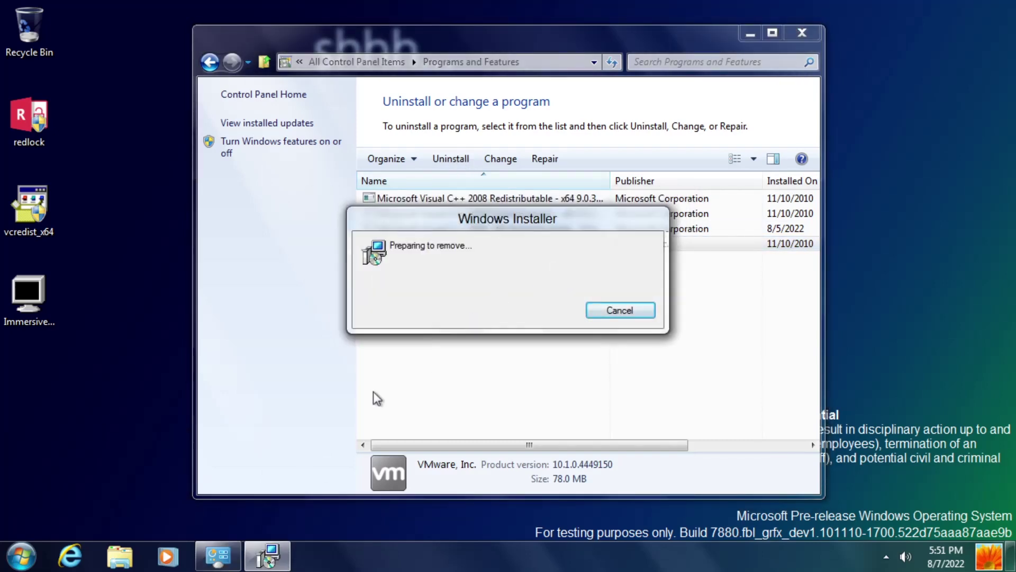
left_click(456, 316)
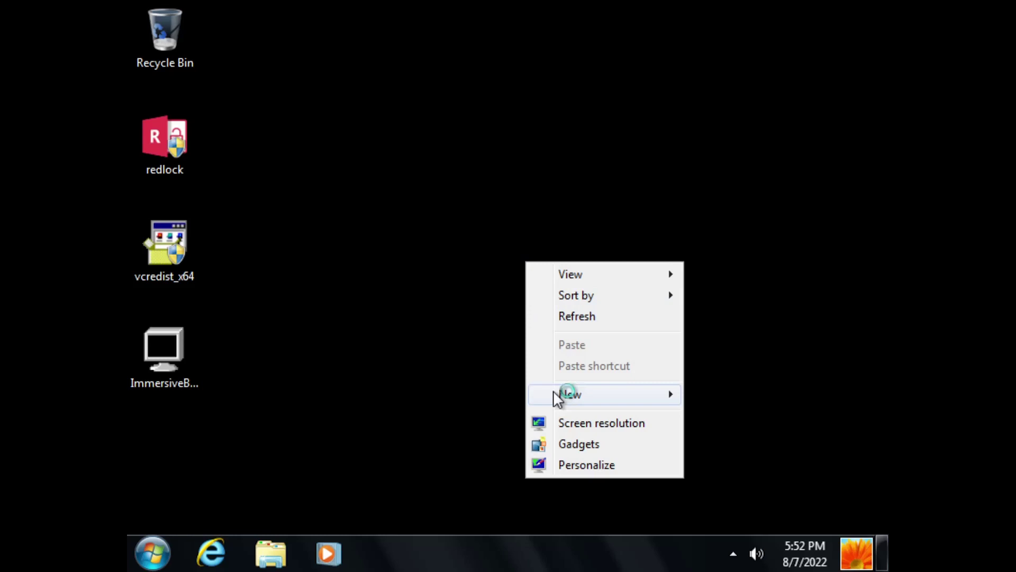
Step: Set the screen resolution to 1152 × 864 and keep the new display settings
left_click(590, 422)
left_click(394, 272)
left_click(365, 322)
left_click(748, 441)
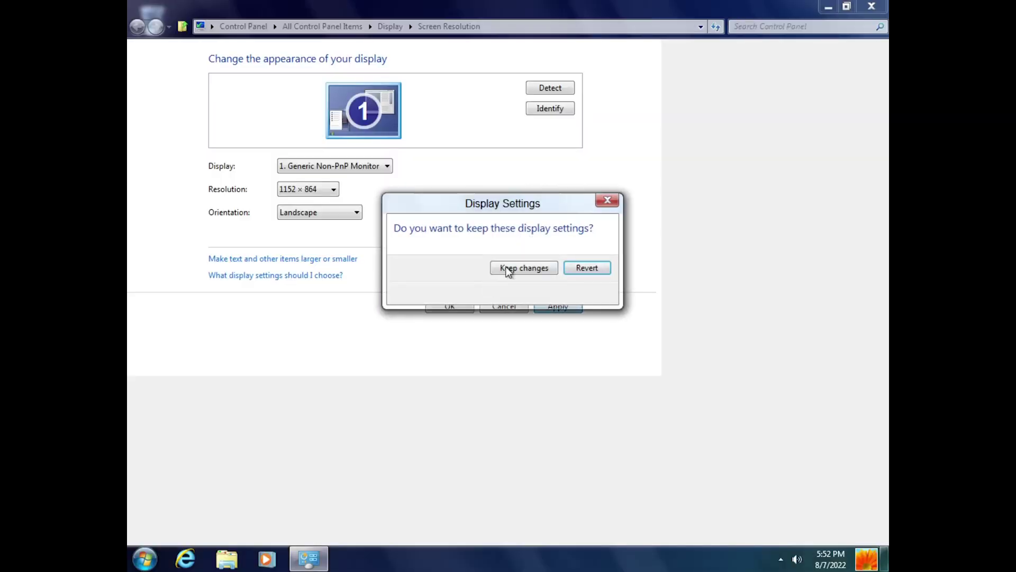
left_click(511, 270)
left_click(566, 306)
Step: Run devmgmt.msc and open the Basic Display Adapter properties under Display adapters
key("super+r")
type("devmgmt.msc")
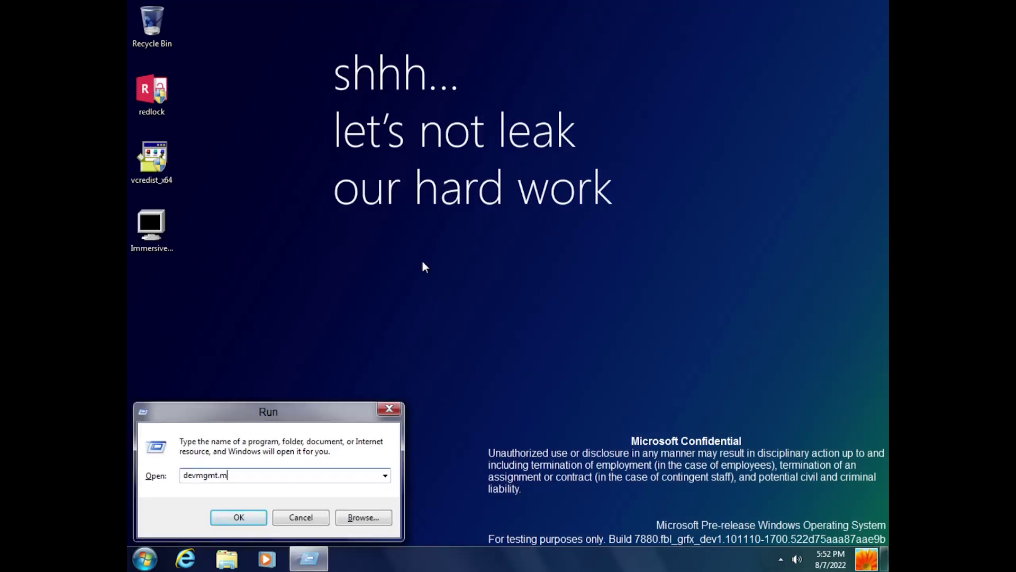
key("Return")
left_click(201, 138)
double_click(271, 149)
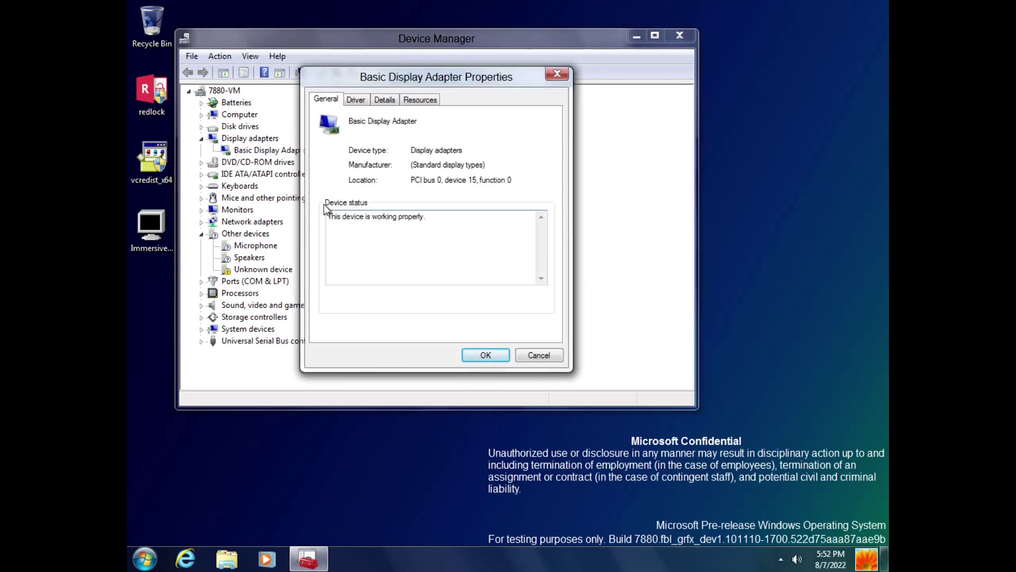
Step: Close the adapter properties, then view the Version 6.2 Build 7880 details and close them
left_click(498, 356)
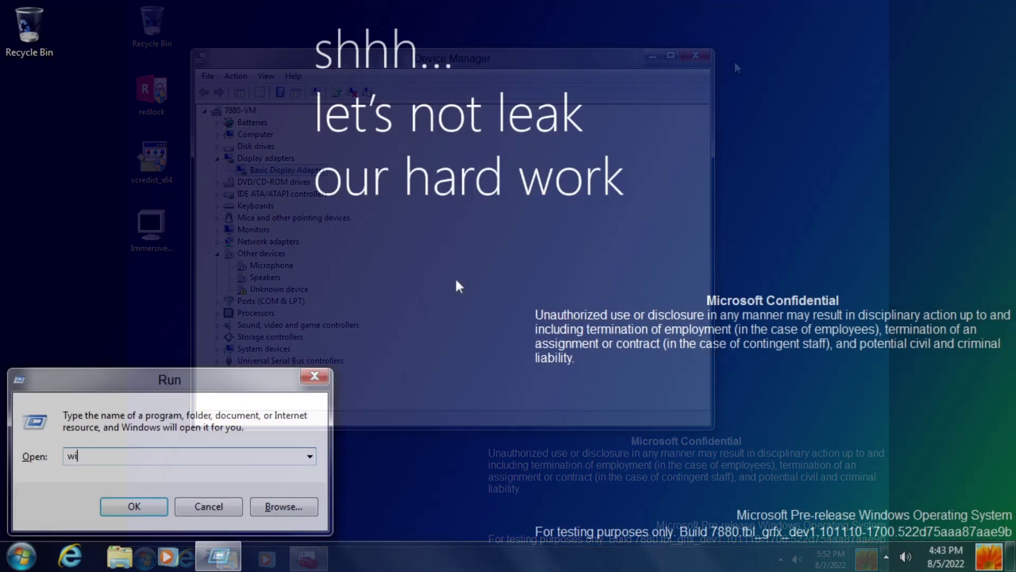
type("nver")
key("Return")
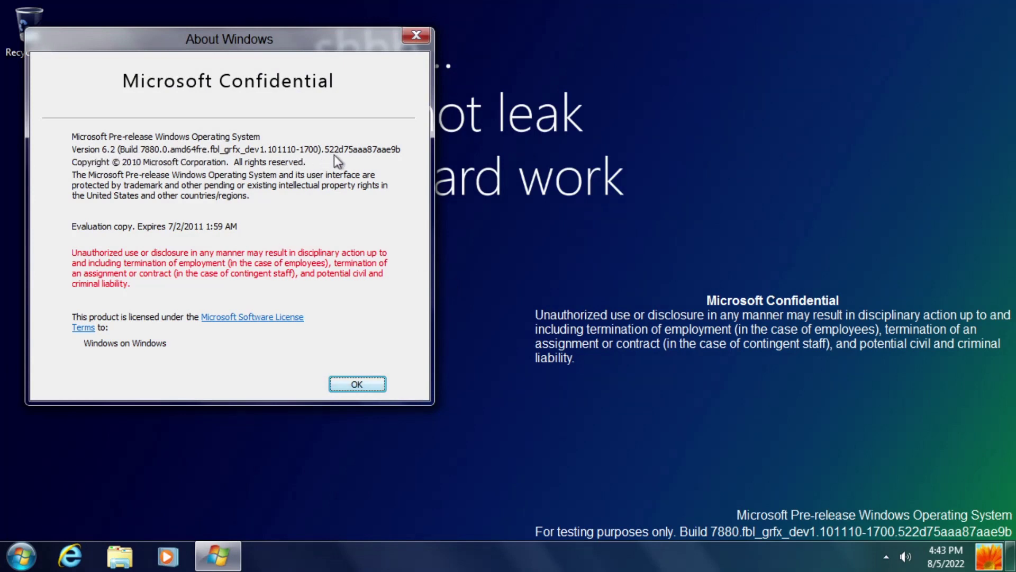
left_click(339, 389)
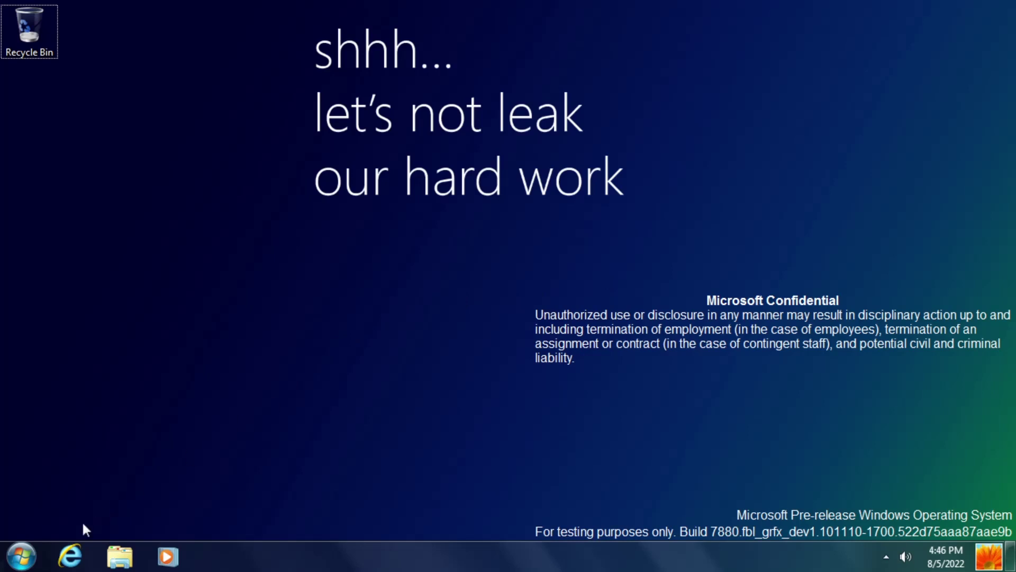
left_click(21, 556)
left_click(252, 383)
left_click(740, 95)
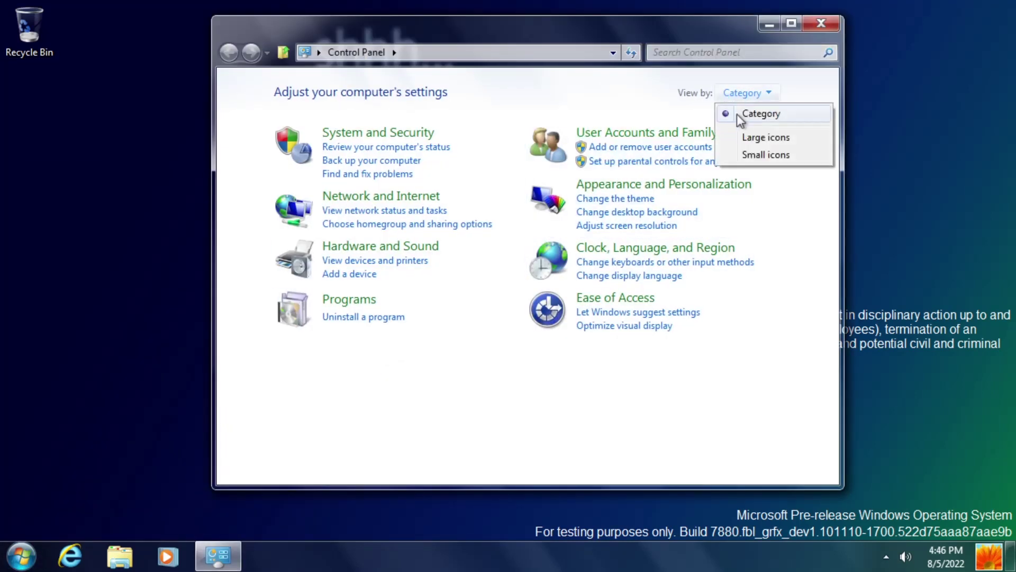
left_click(739, 136)
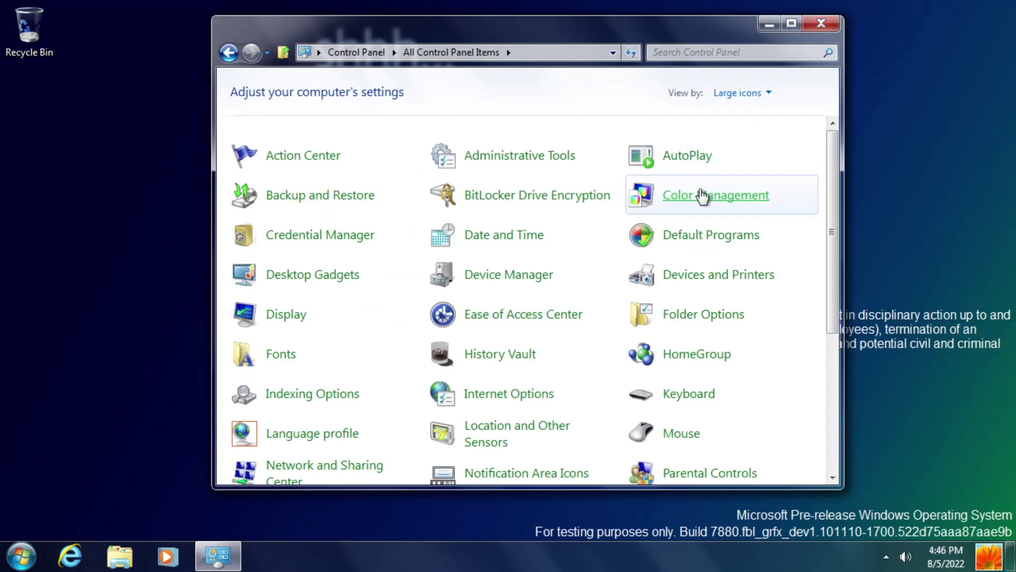
left_click(520, 358)
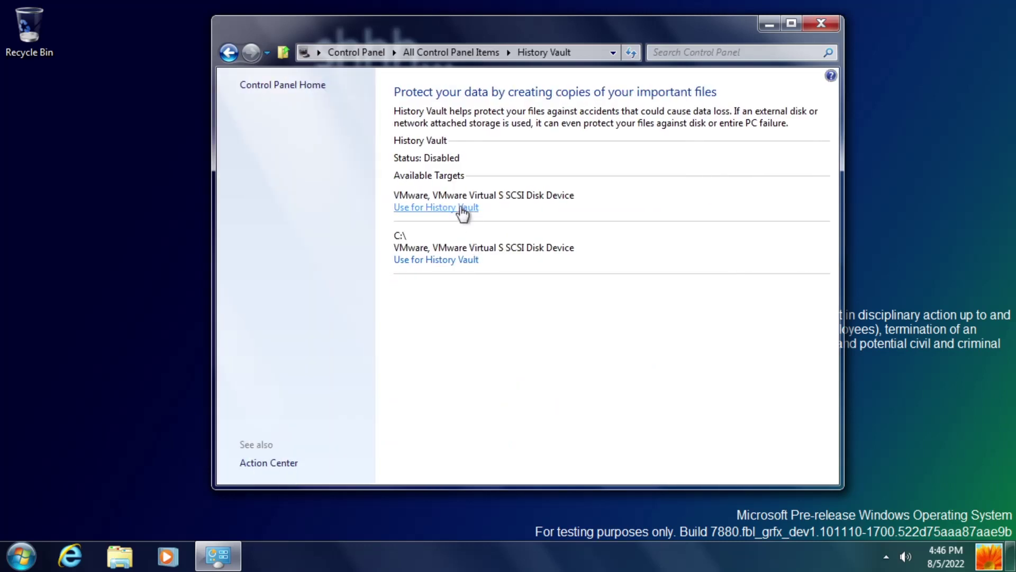
left_click(463, 262)
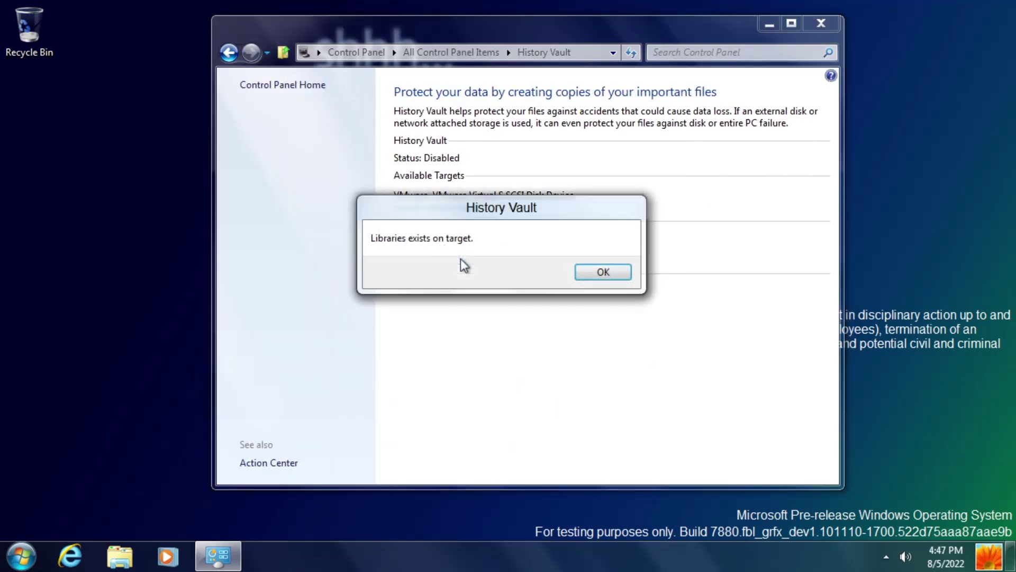
left_click(596, 273)
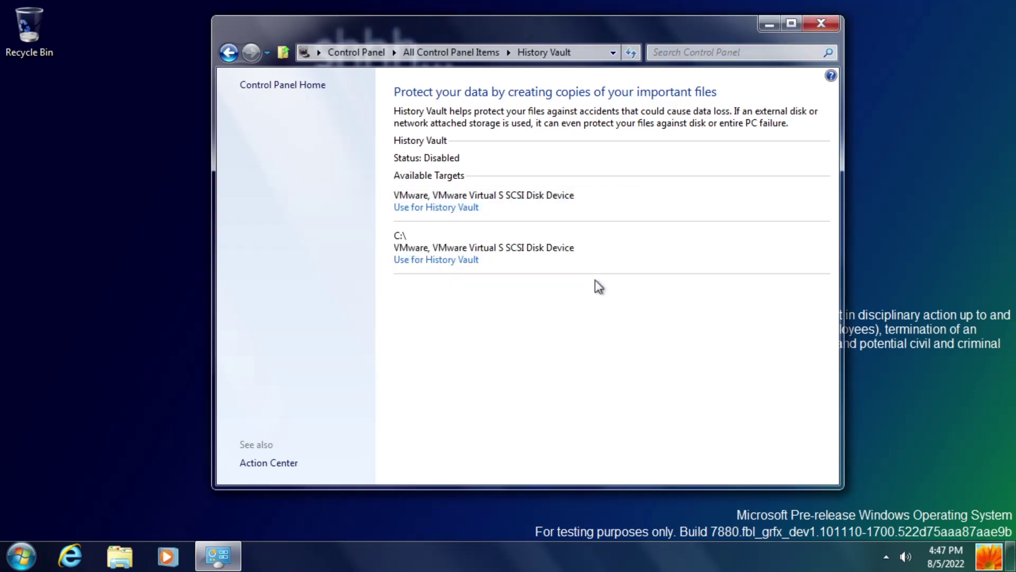
left_click(832, 76)
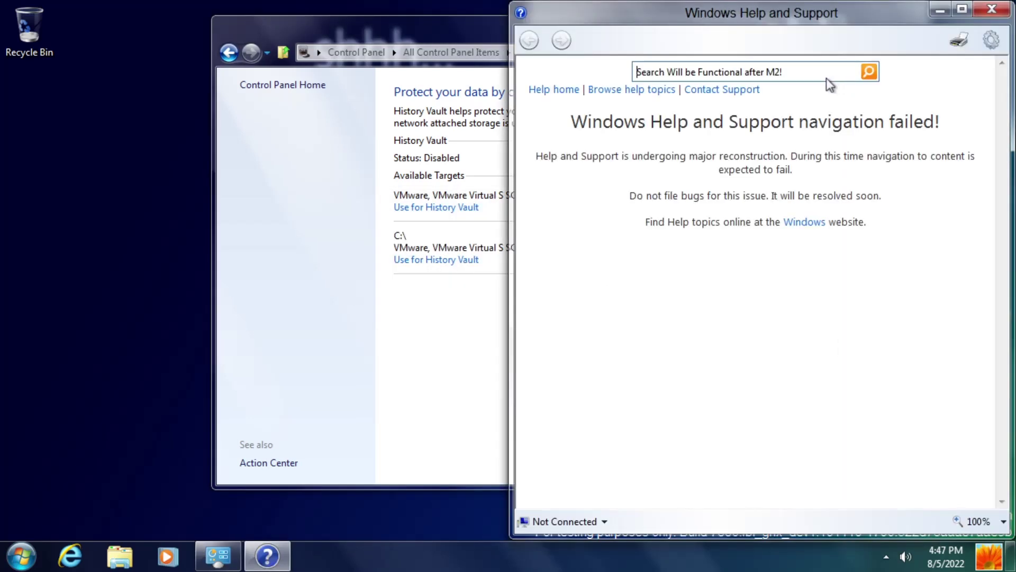
left_click(801, 74)
left_click(608, 245)
left_click(992, 9)
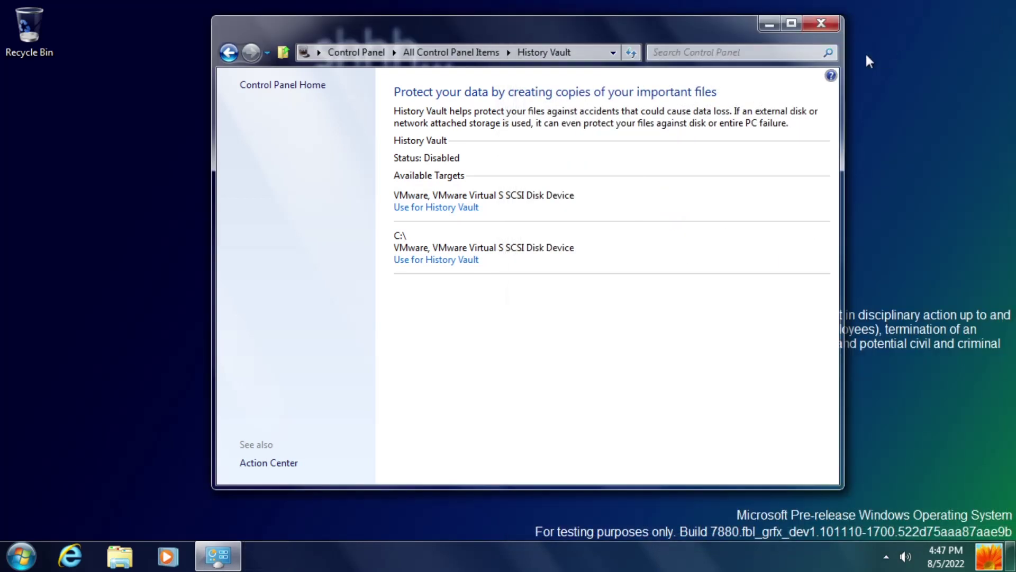
left_click(822, 24)
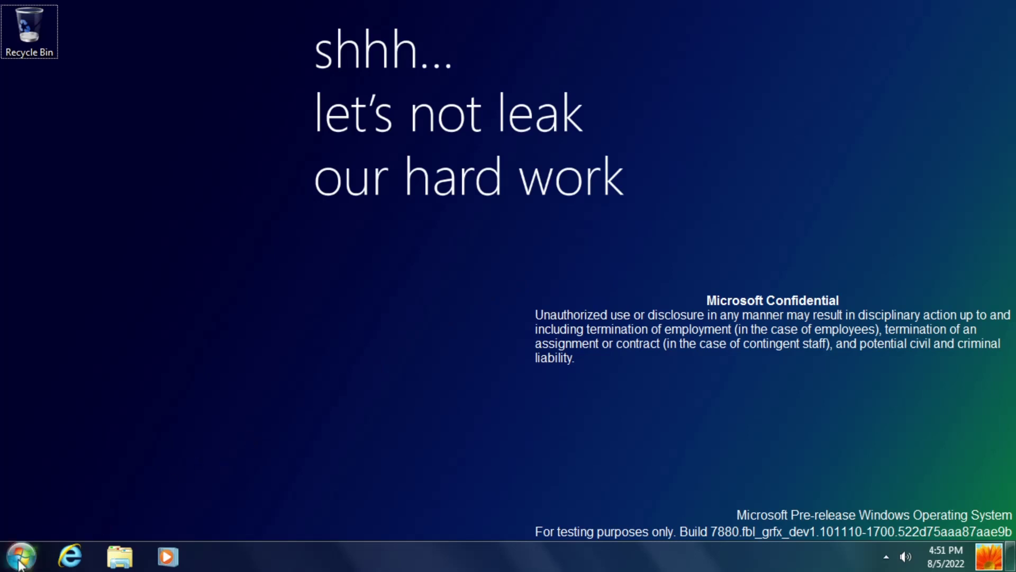
Step: Log off via the Start menu's Shut down options
left_click(21, 556)
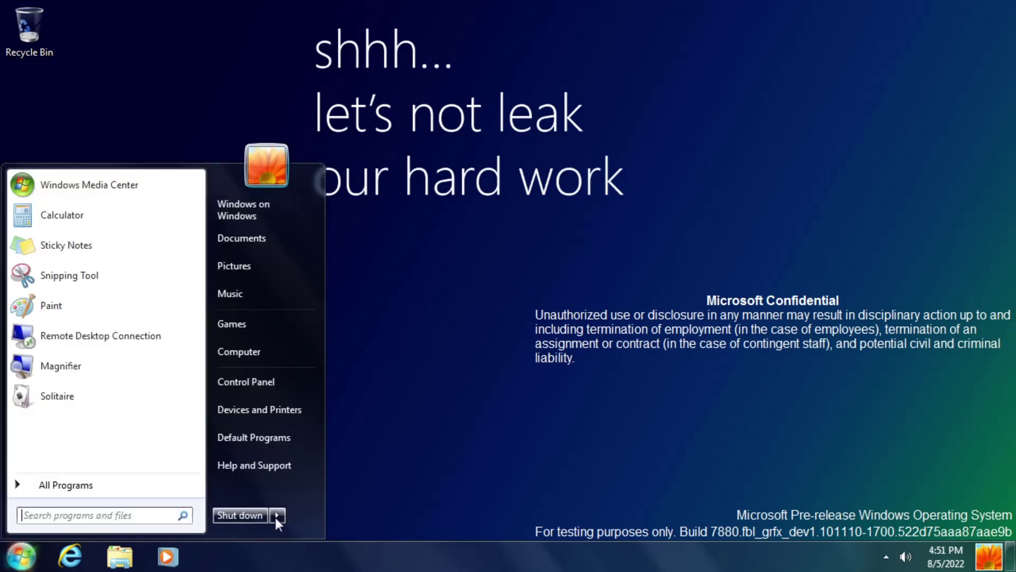
left_click(276, 515)
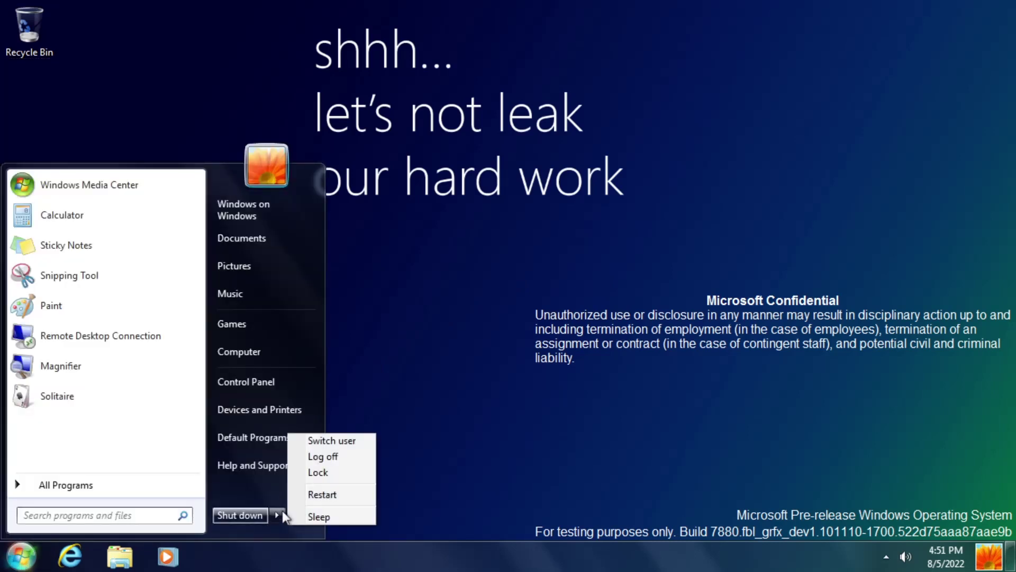
left_click(338, 456)
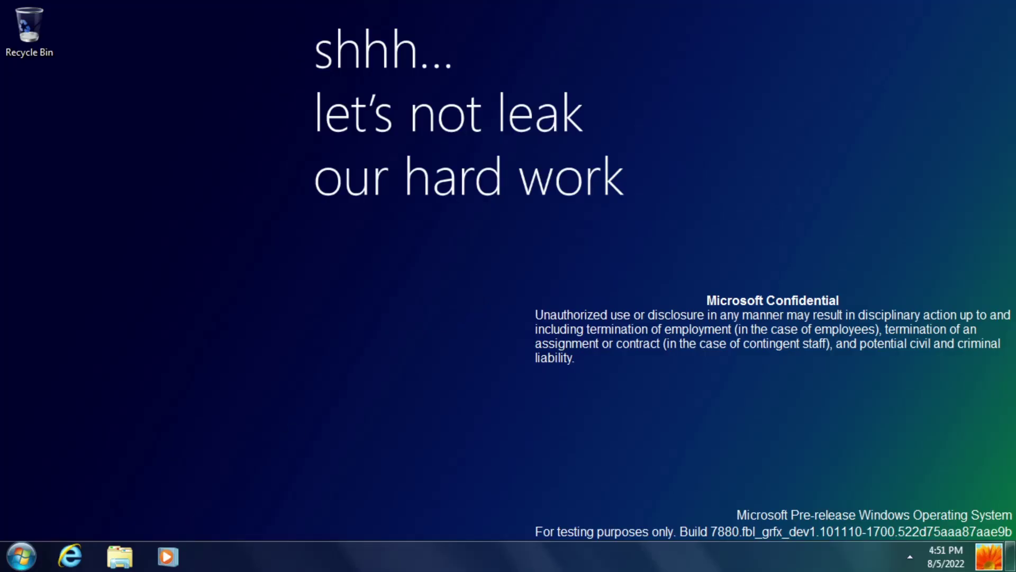
Step: Show Computer's drives and launch Disk Management with administrator approval
left_click(120, 556)
left_click(289, 319)
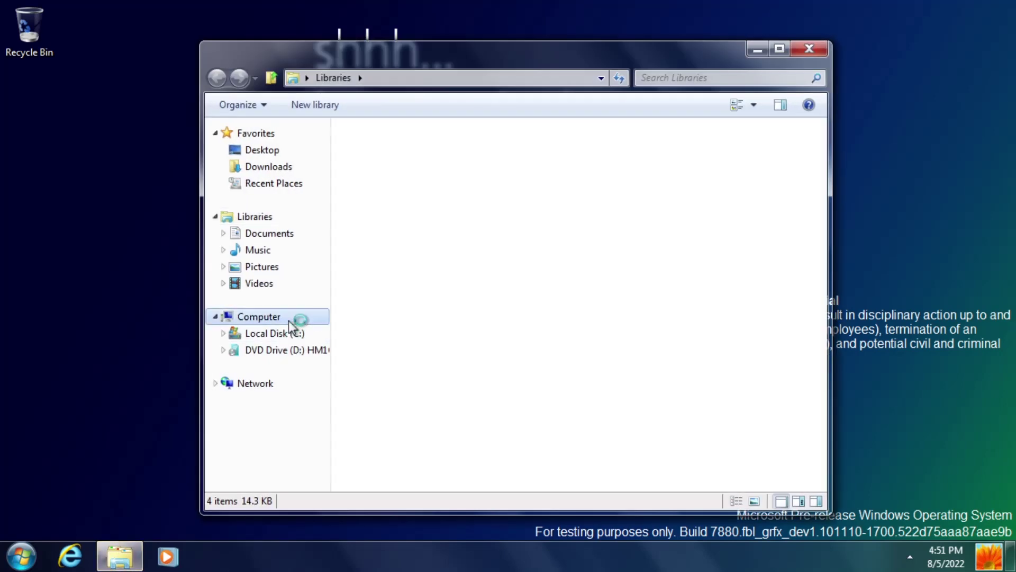
key("super+r")
key("Return")
left_click(259, 481)
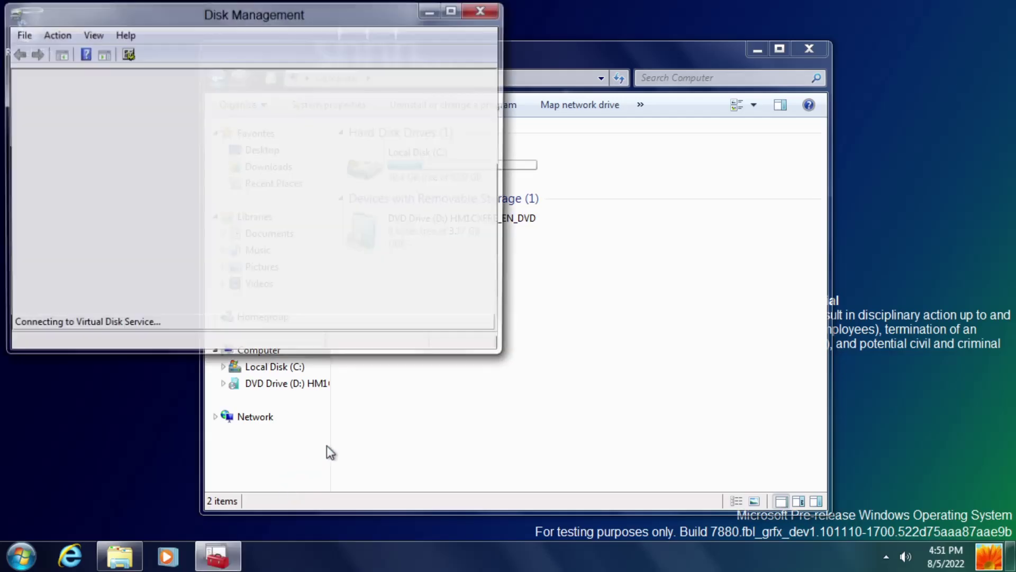
Step: Create a New Simple Volume on the unallocated space with default settings, then close Disk Management
right_click(371, 255)
left_click(404, 259)
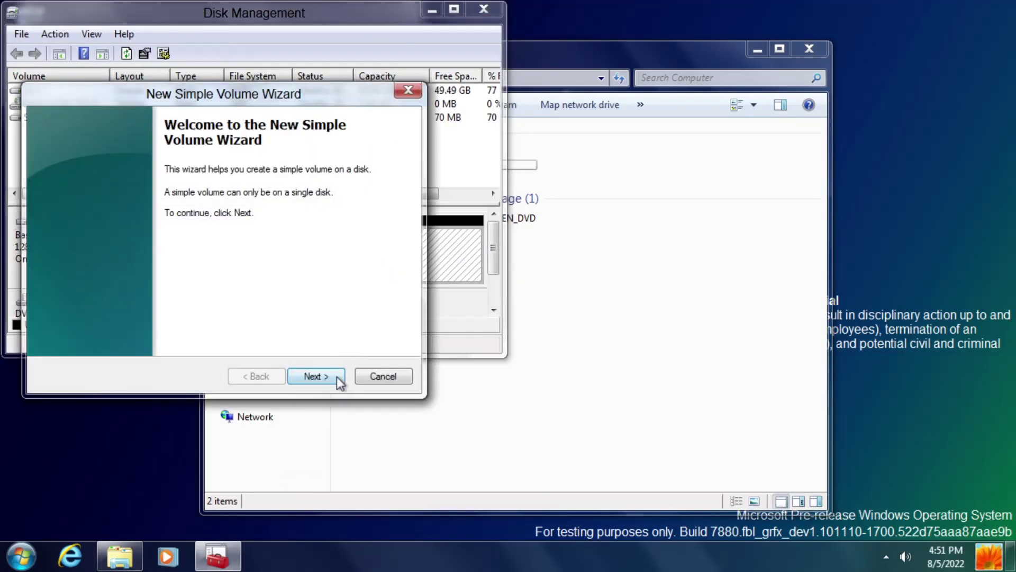
left_click(336, 376)
left_click(336, 377)
left_click(336, 377)
left_click(335, 377)
left_click(335, 377)
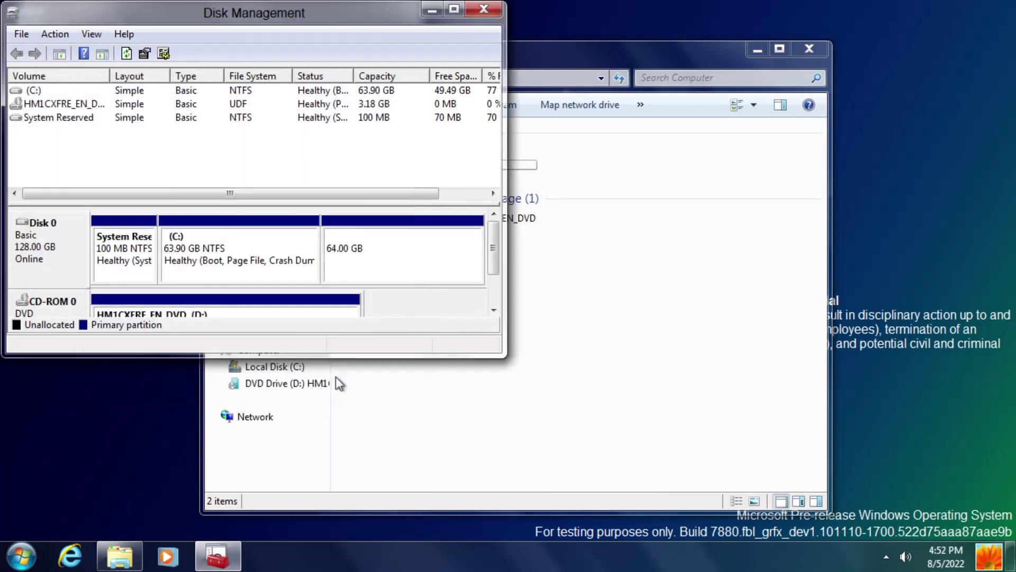
left_click(484, 9)
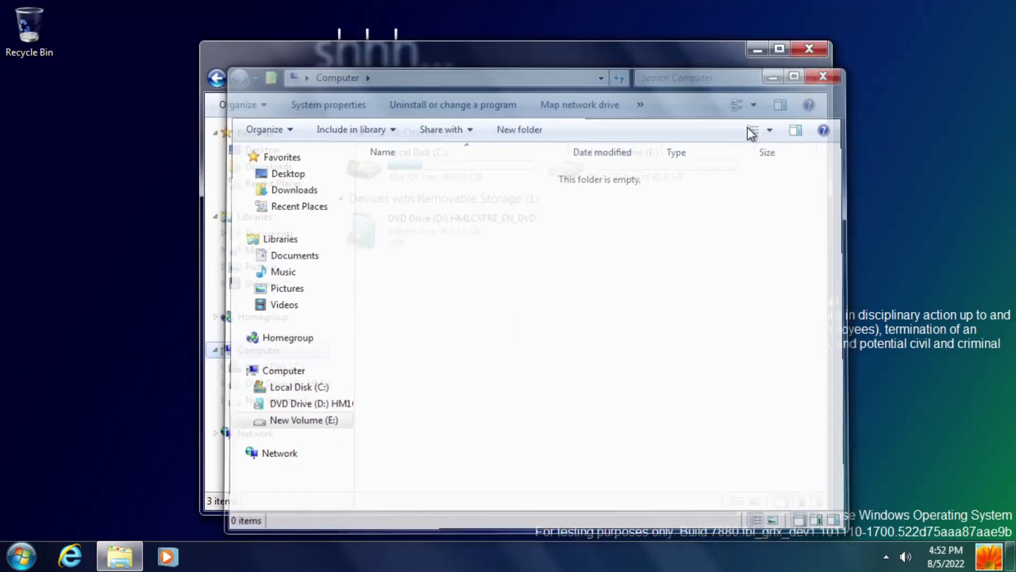
Step: Open cmd as administrator from the Start menu search
key("super")
type("cmd")
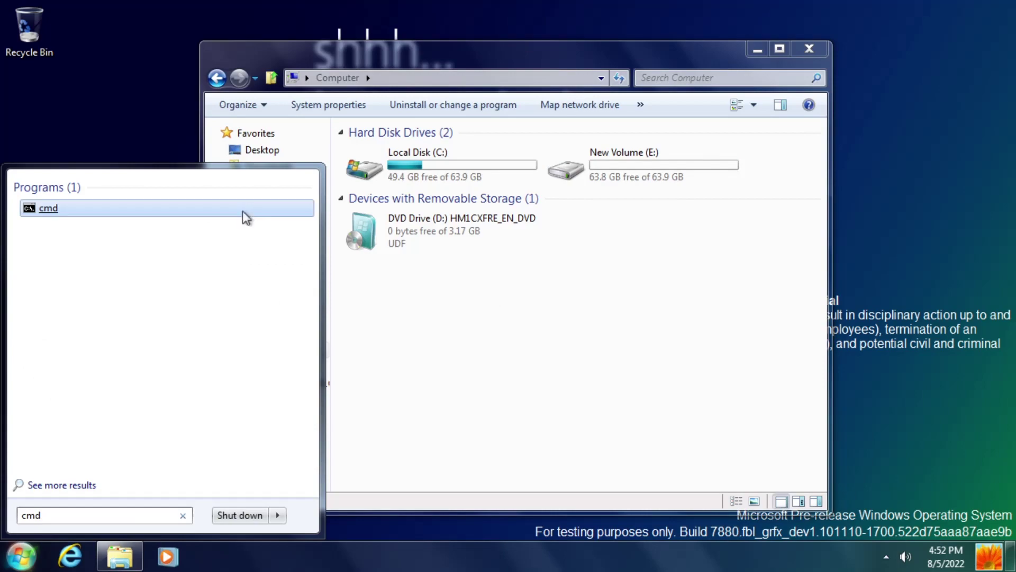
right_click(242, 211)
left_click(255, 233)
left_click(272, 346)
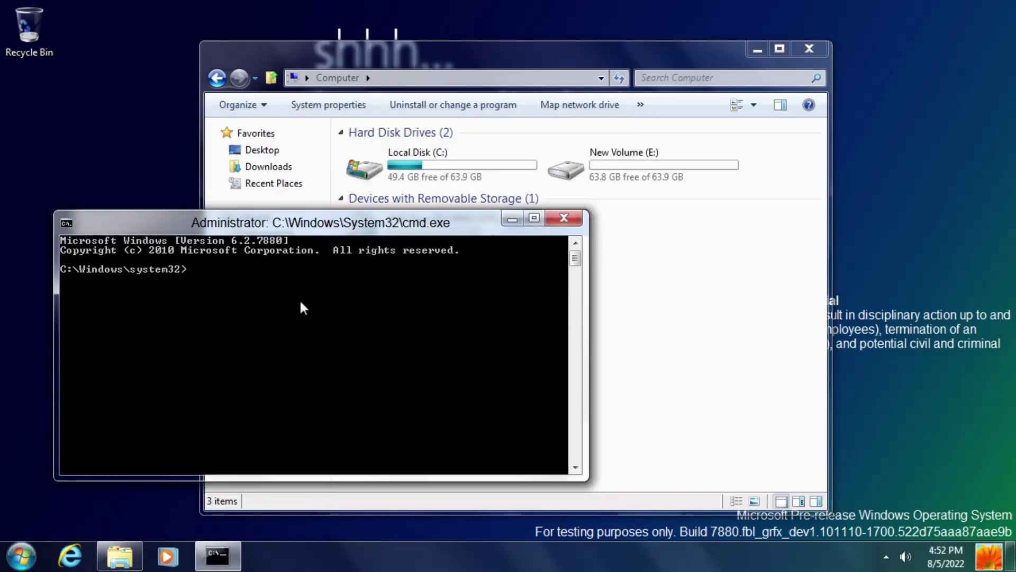
Step: Quick-format E: with 'format e: /fs:protogon /q', relabelling it wowstartsnow
type("format e: /fs:protogon /q")
key("Return")
type("N")
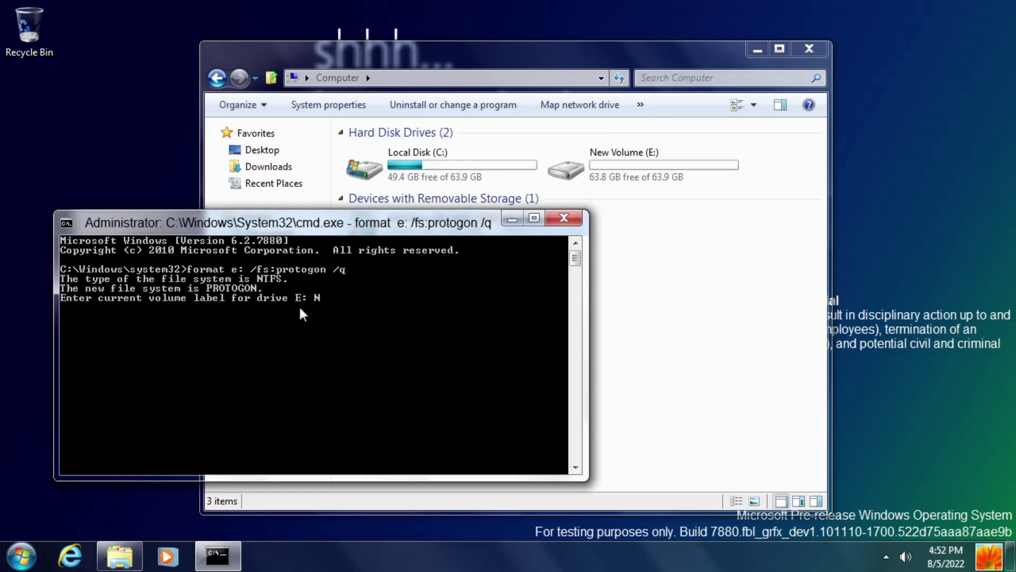
type("ew Volume")
key("Return")
type("Y")
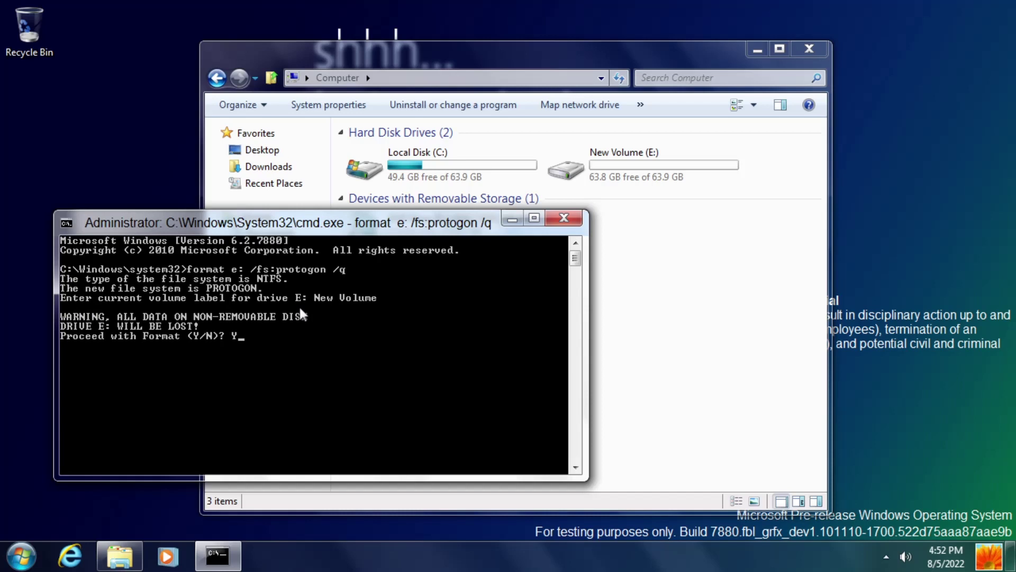
key("Return")
type("wowstartsnow")
key("Return")
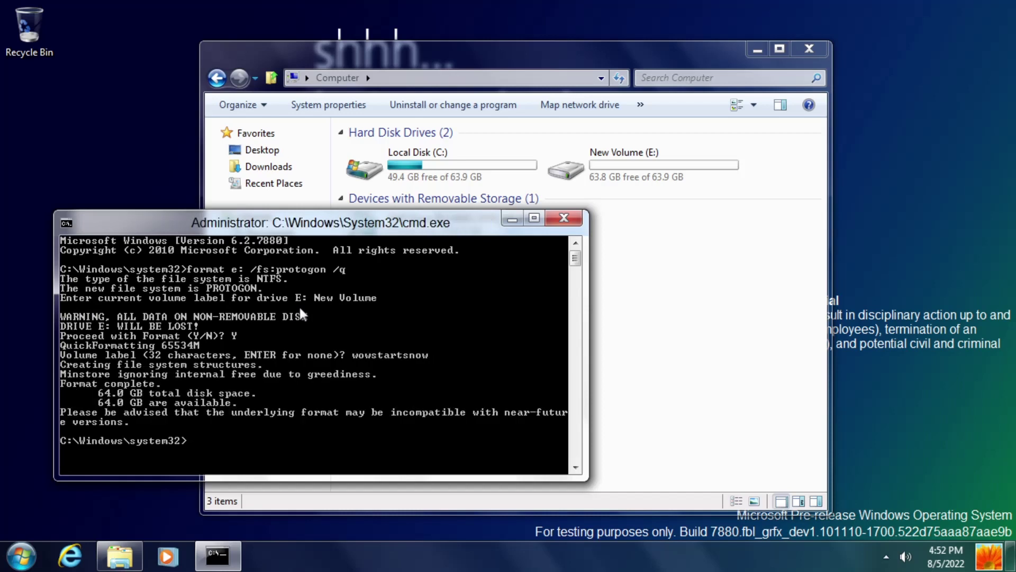
Step: Check drive E:'s properties, then close the Computer and command prompt windows
right_click(641, 168)
left_click(653, 370)
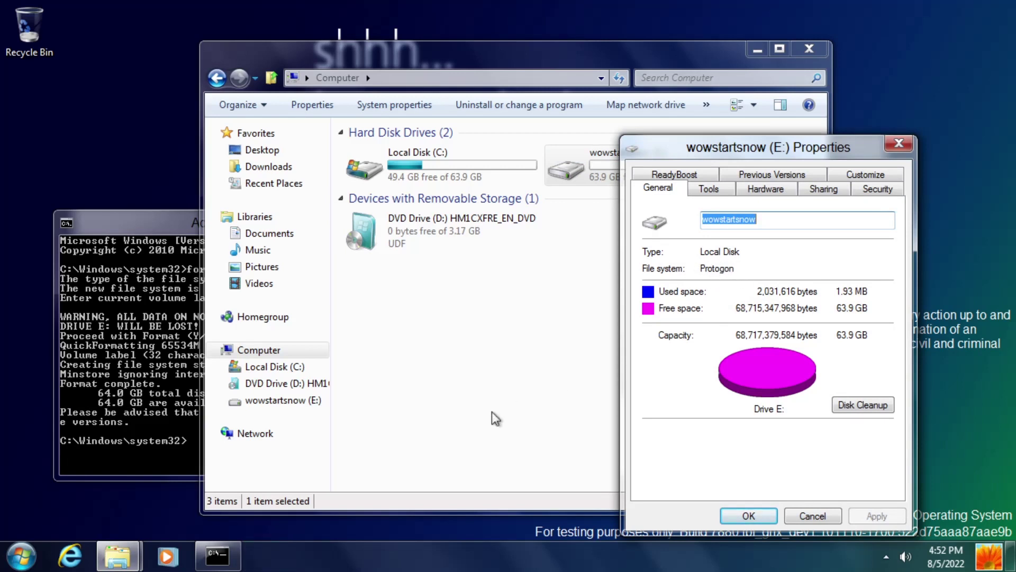
left_click(748, 516)
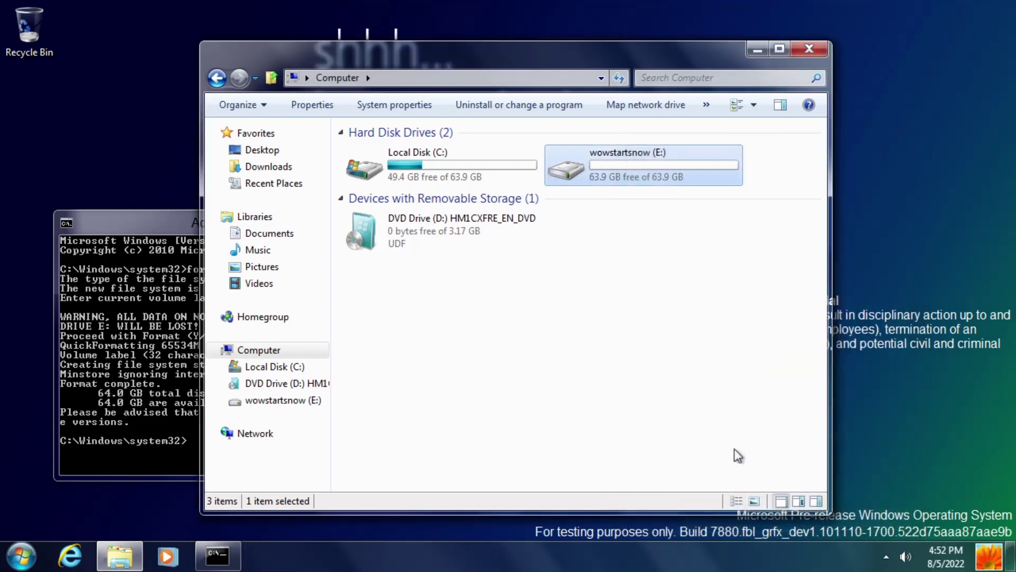
left_click(810, 48)
left_click(563, 218)
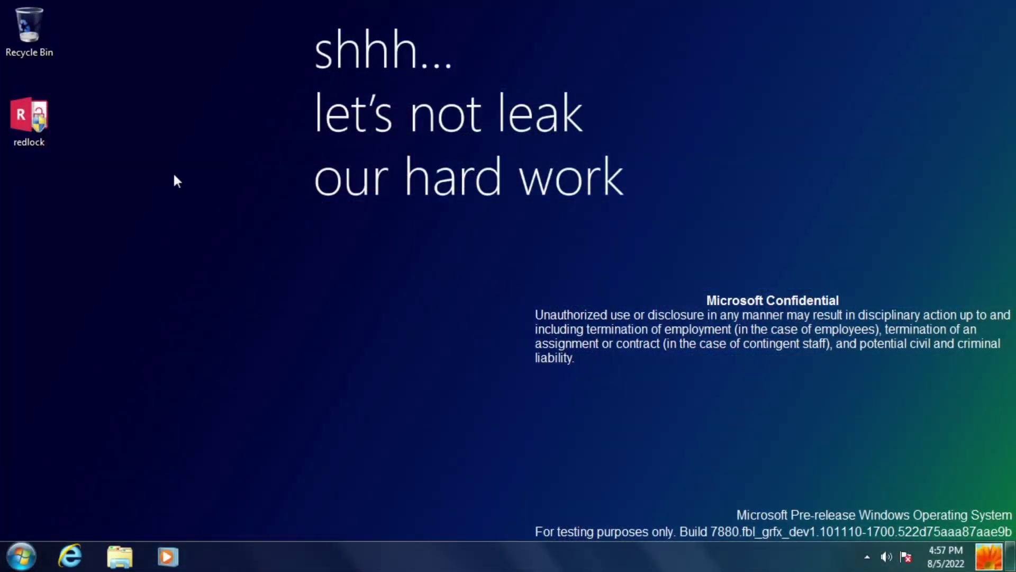
Step: Launch redlock from the desktop icon and approve its administrator prompt
double_click(29, 115)
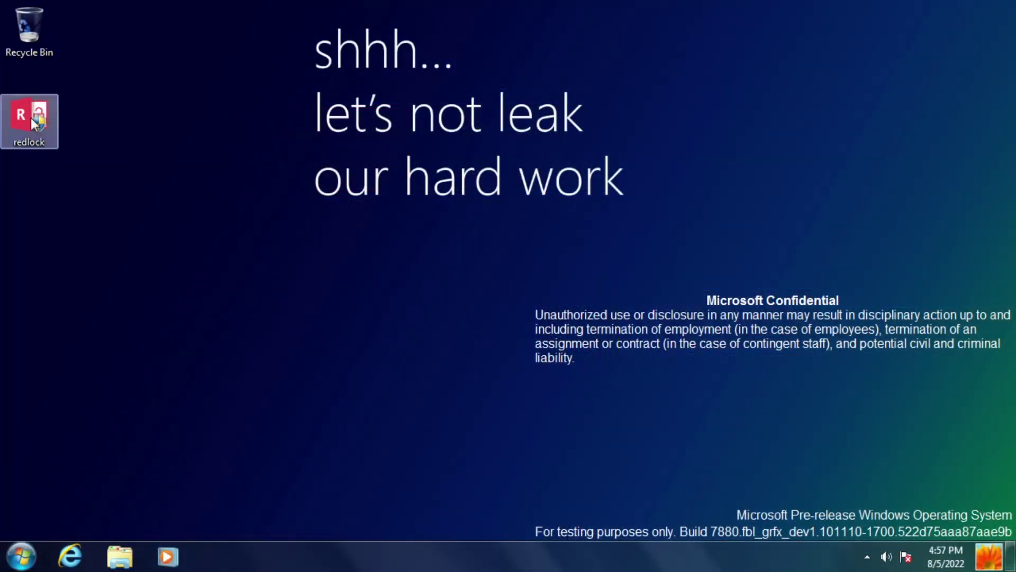
left_click(577, 307)
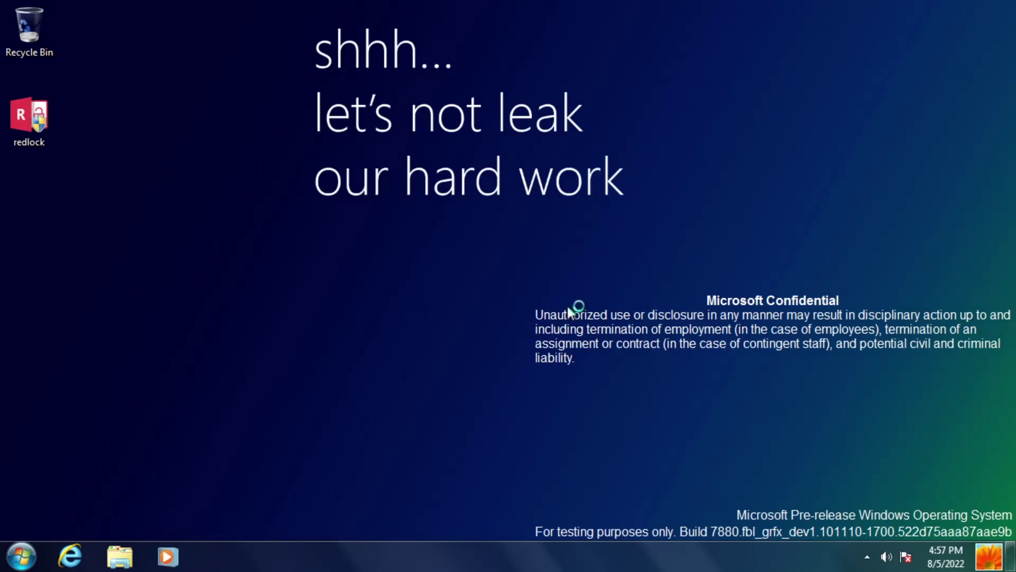
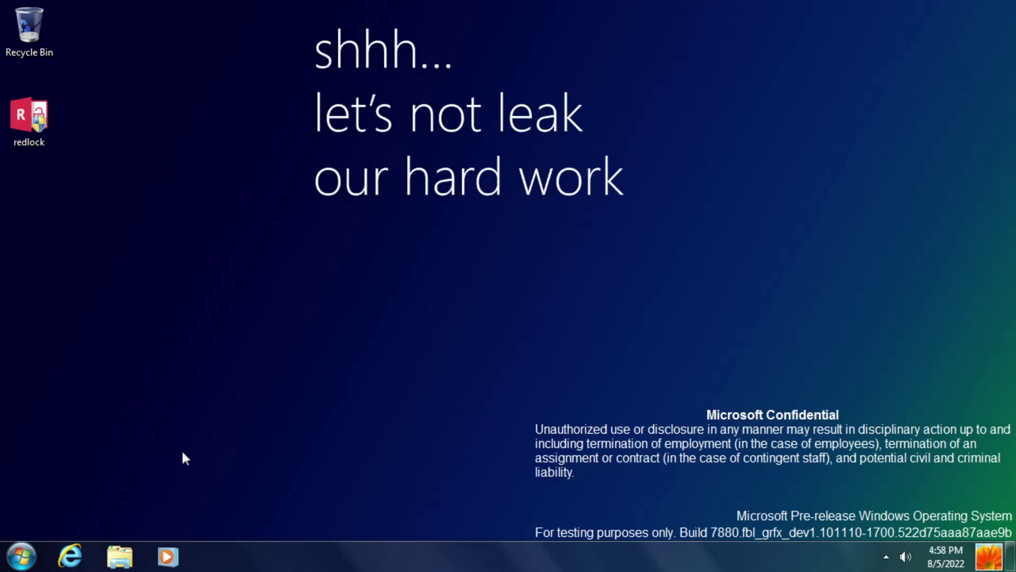
Step: Open the colour tile Start screen and pan right through the app tiles and back
left_click(21, 556)
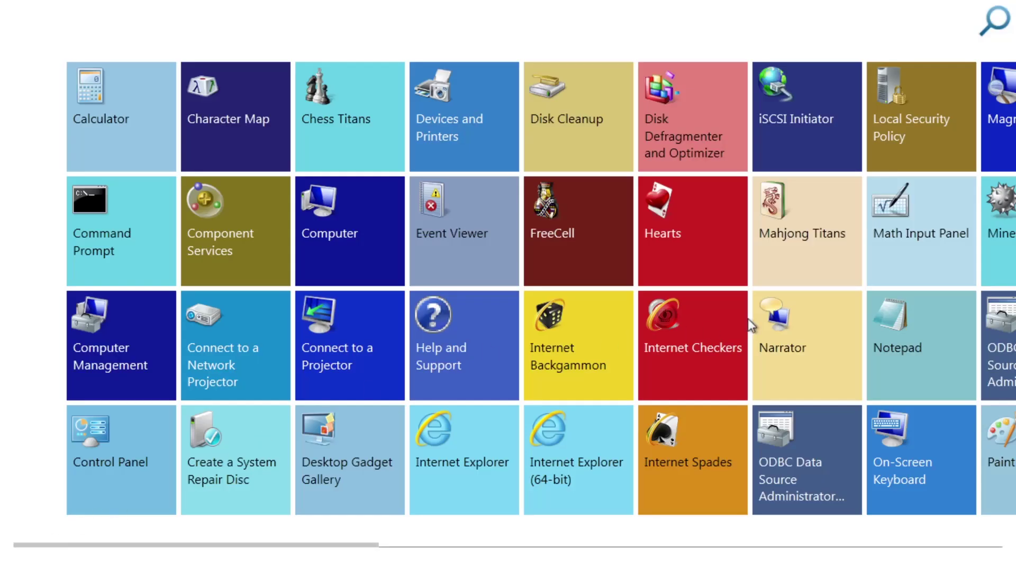
left_click_drag(751, 326, 351, 345)
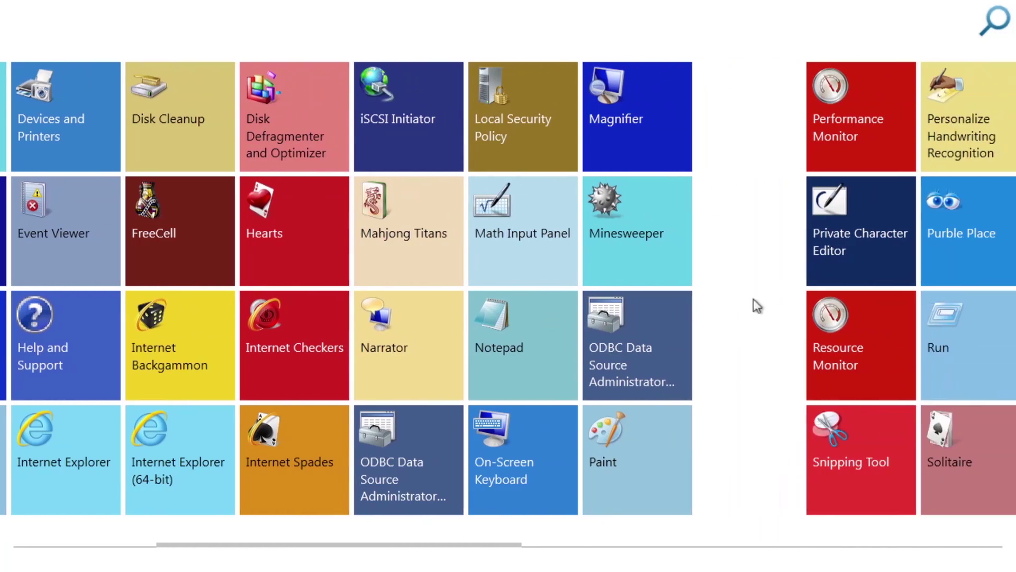
left_click_drag(863, 301, 486, 324)
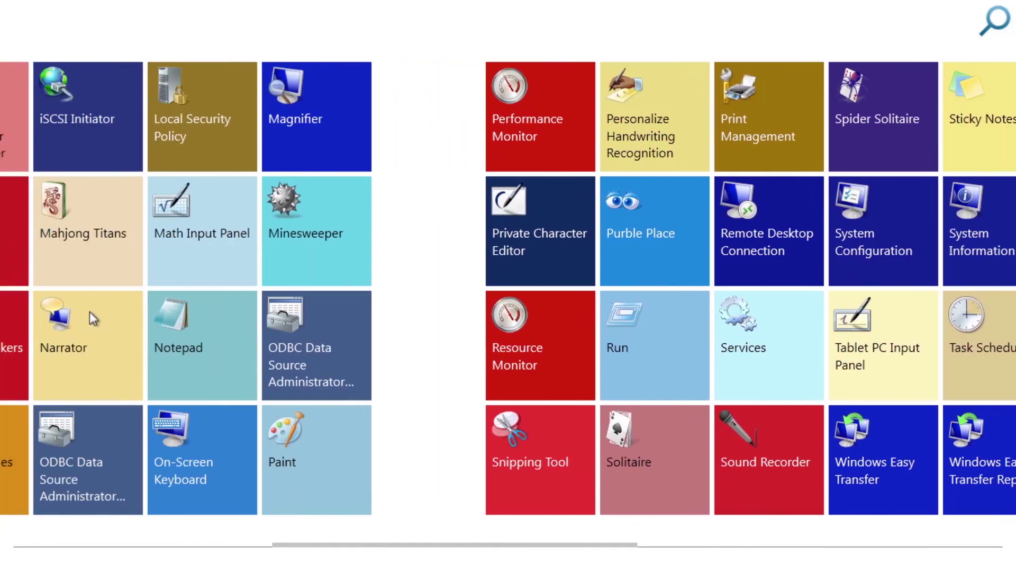
left_click_drag(90, 312, 797, 338)
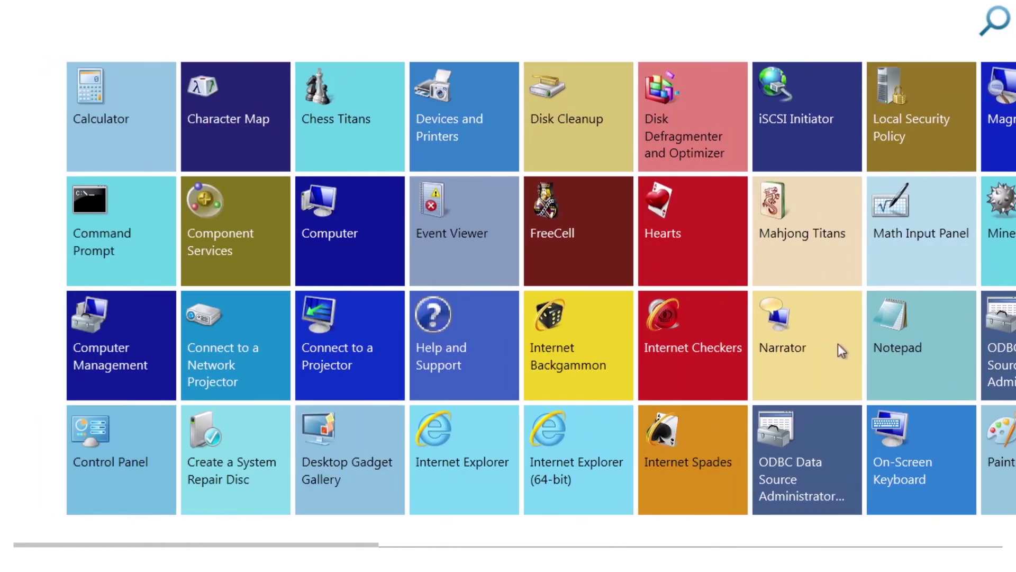
right_click(115, 107)
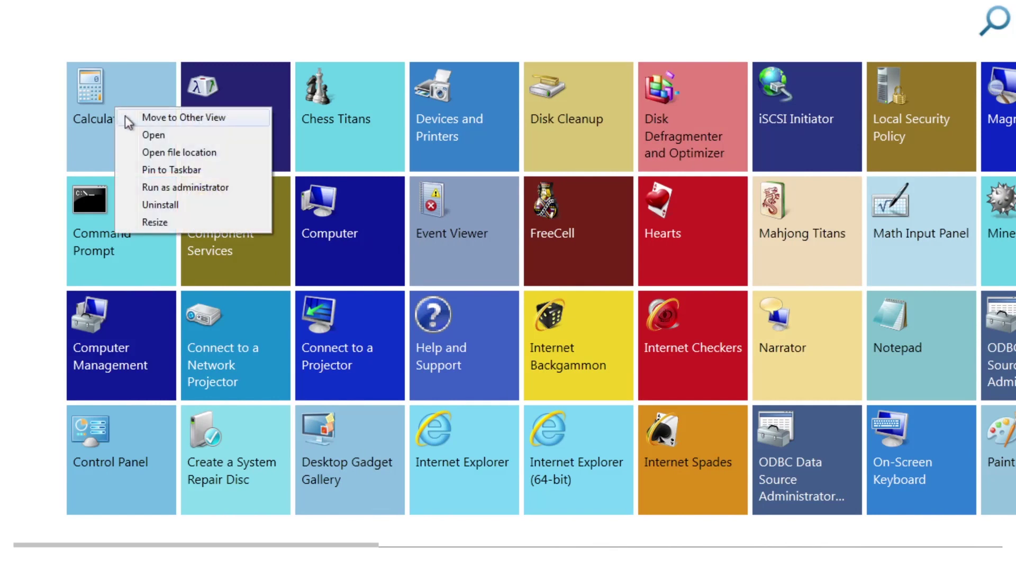
key("Escape")
right_click(142, 115)
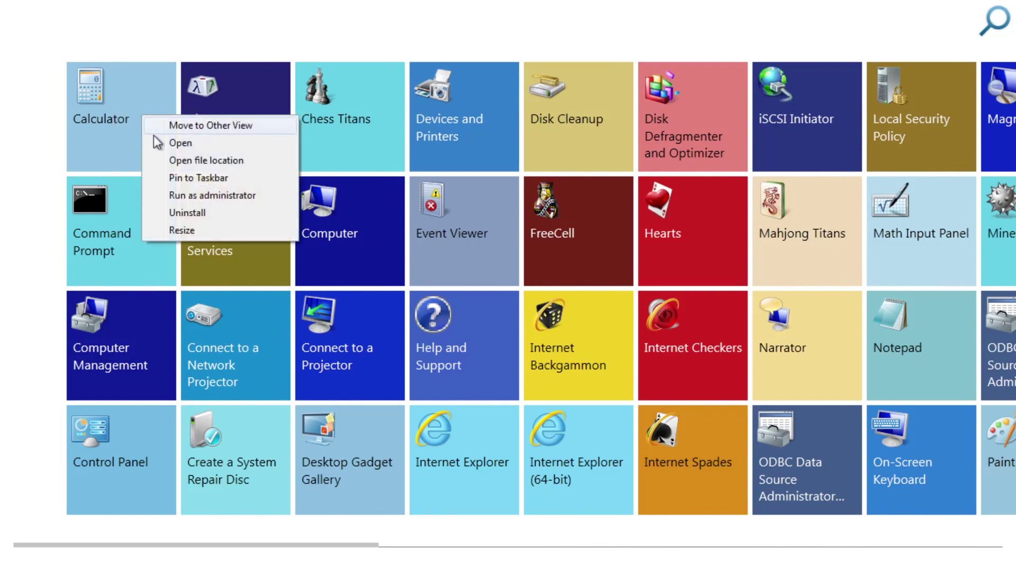
left_click(159, 140)
left_click_drag(94, 53, 420, 184)
left_click(525, 181)
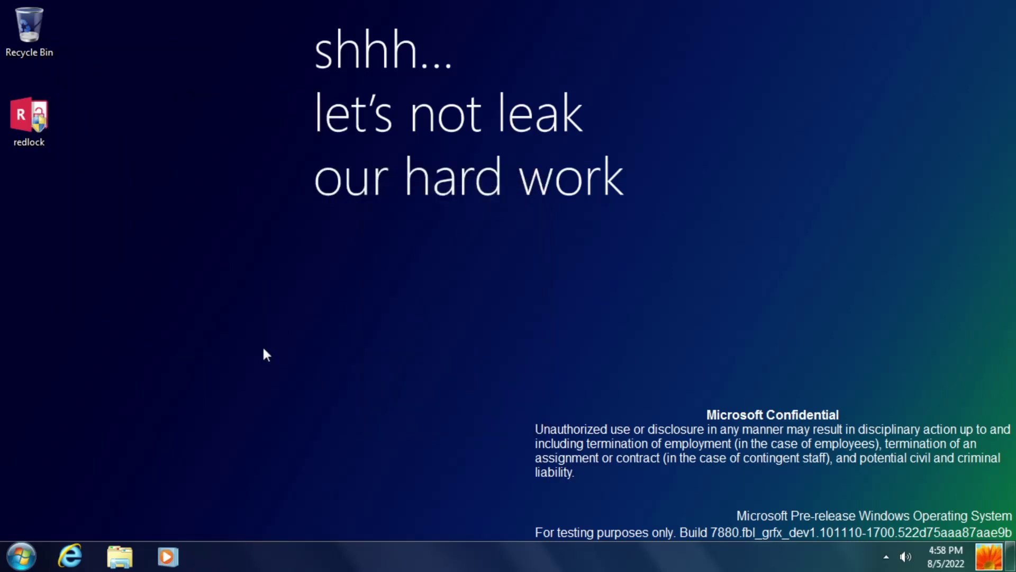
left_click(21, 556)
right_click(135, 127)
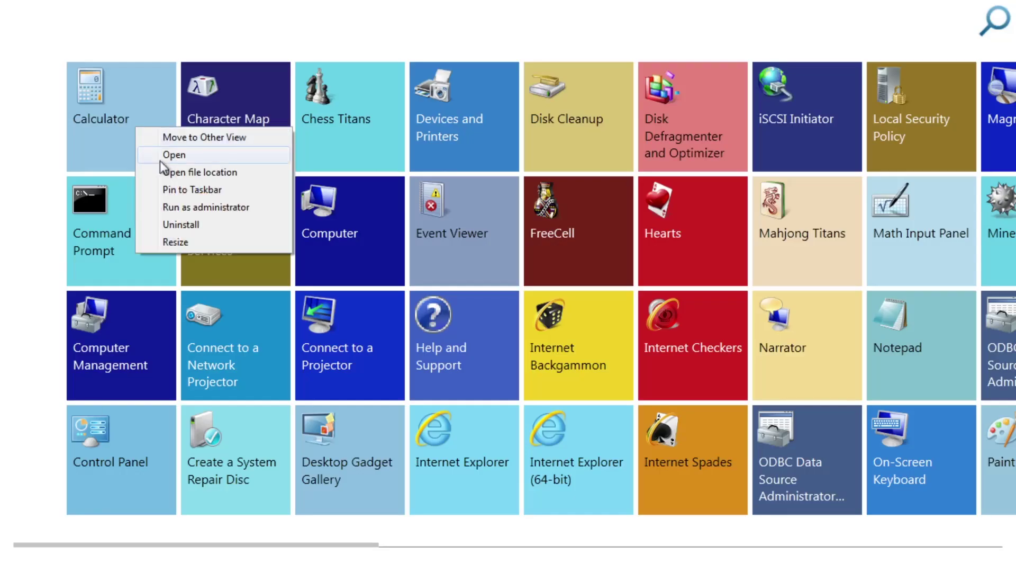
left_click(167, 173)
left_click(683, 285)
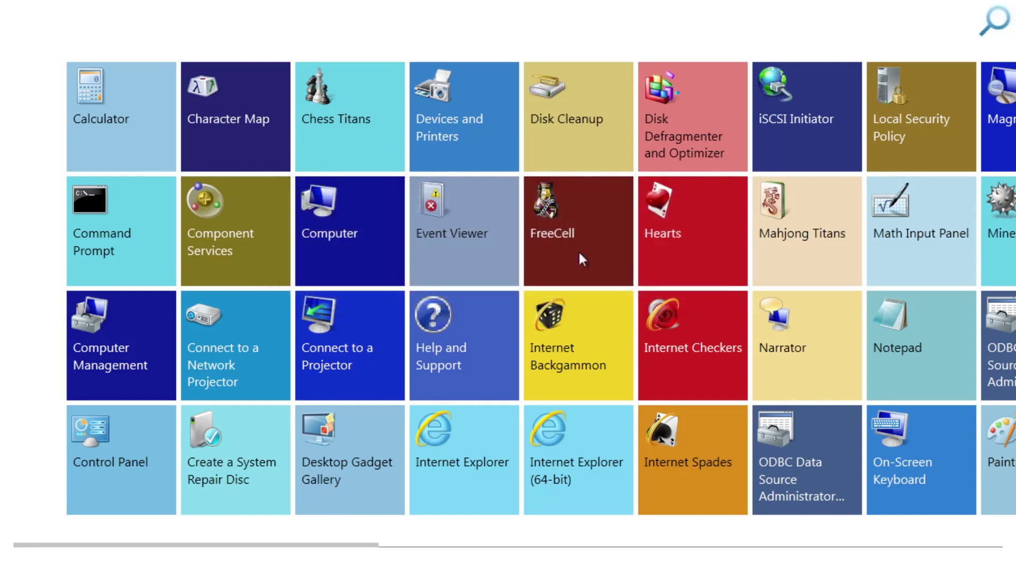
right_click(145, 120)
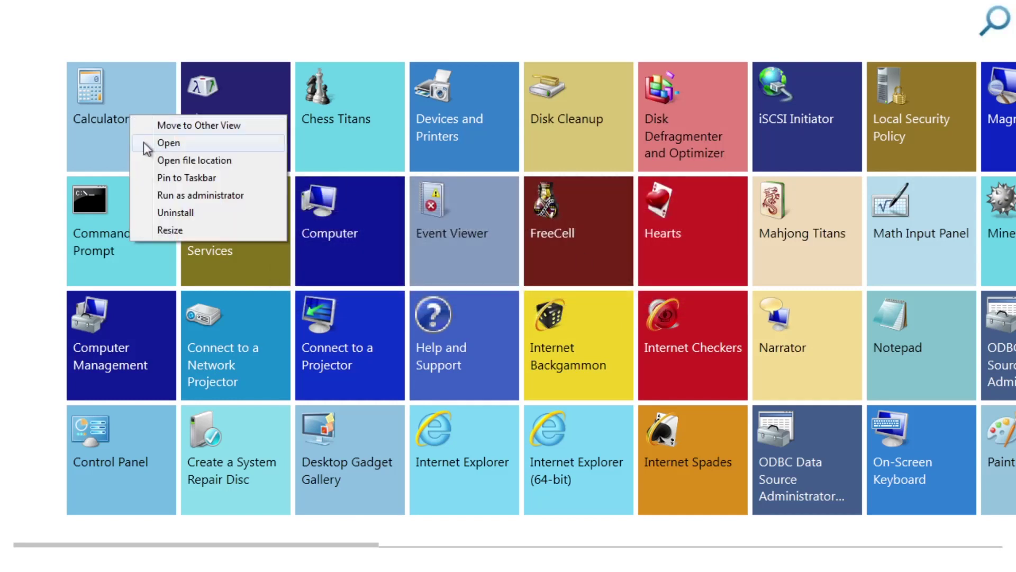
left_click(163, 177)
left_click(672, 286)
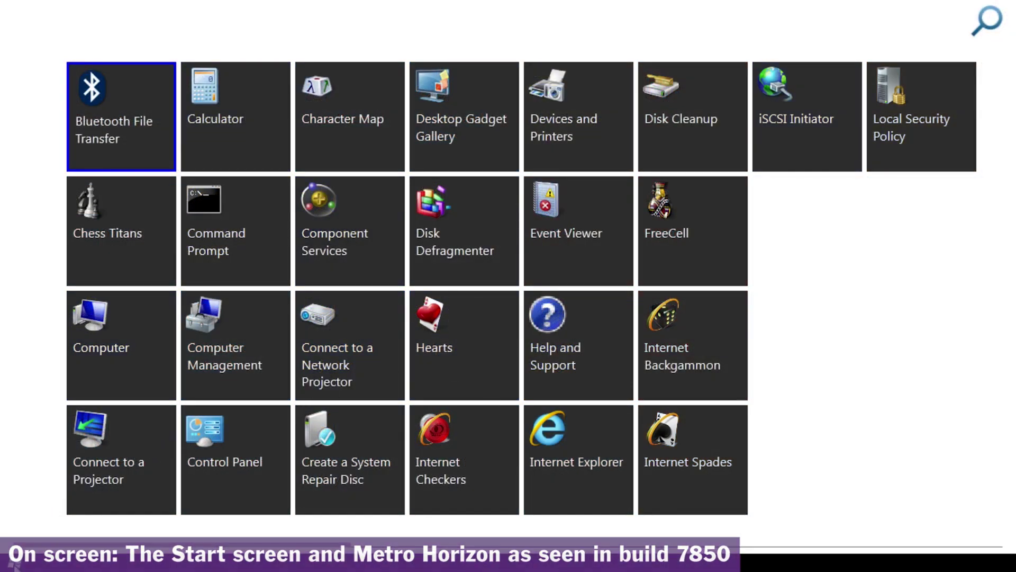
Step: Leave the build 7850 Start screen and return to the desktop
left_click(14, 564)
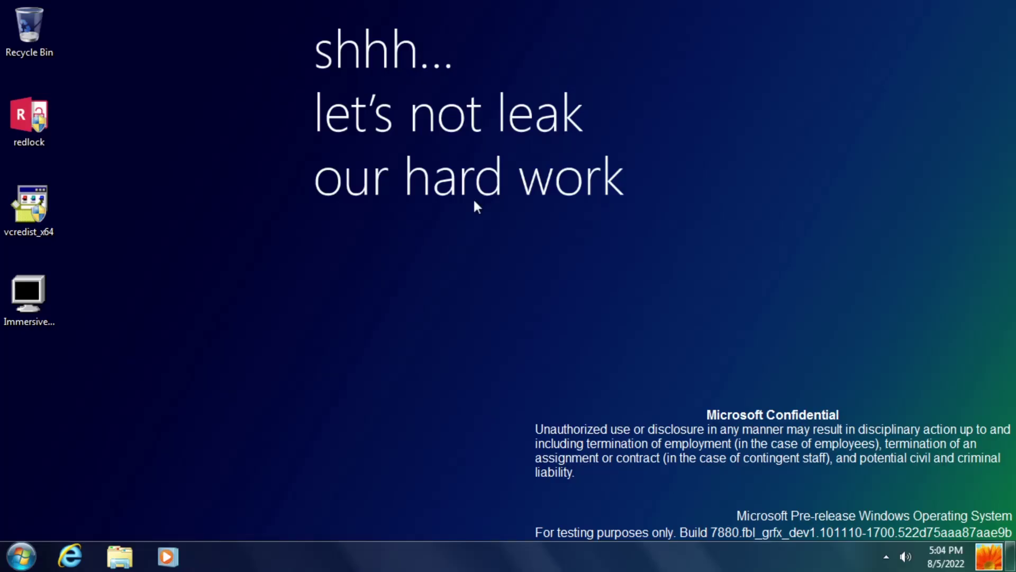
double_click(44, 283)
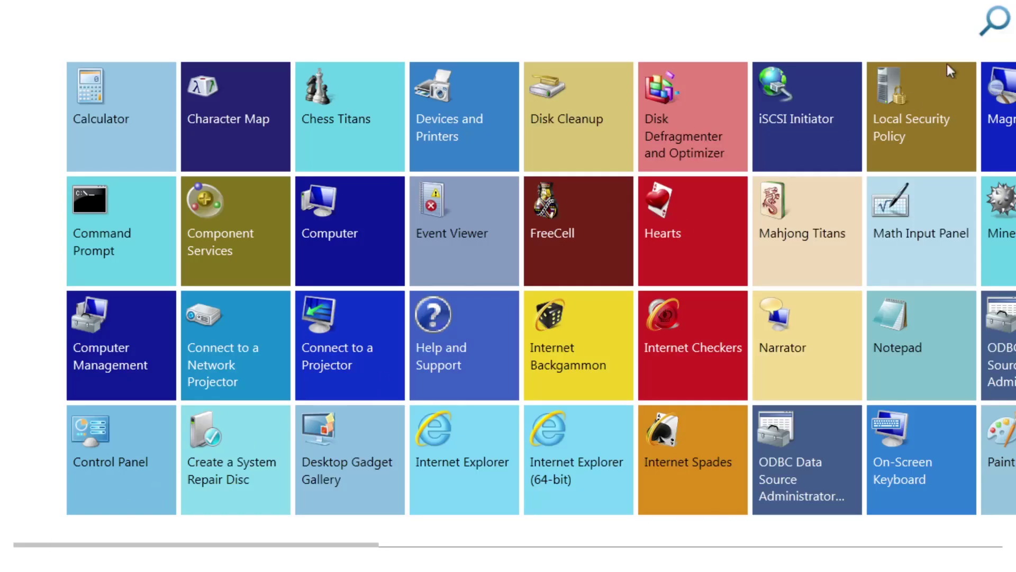
left_click(996, 21)
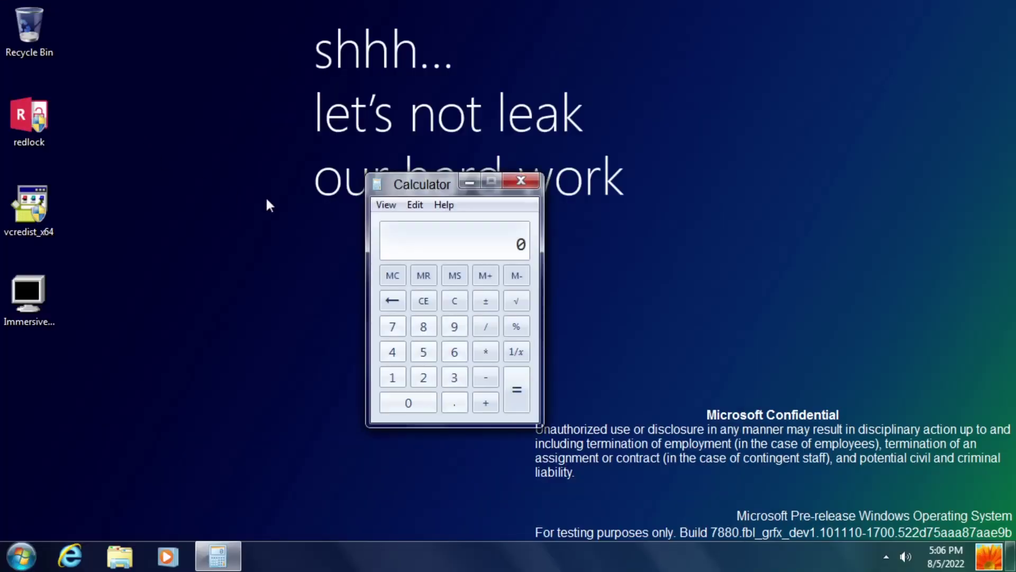
left_click(520, 182)
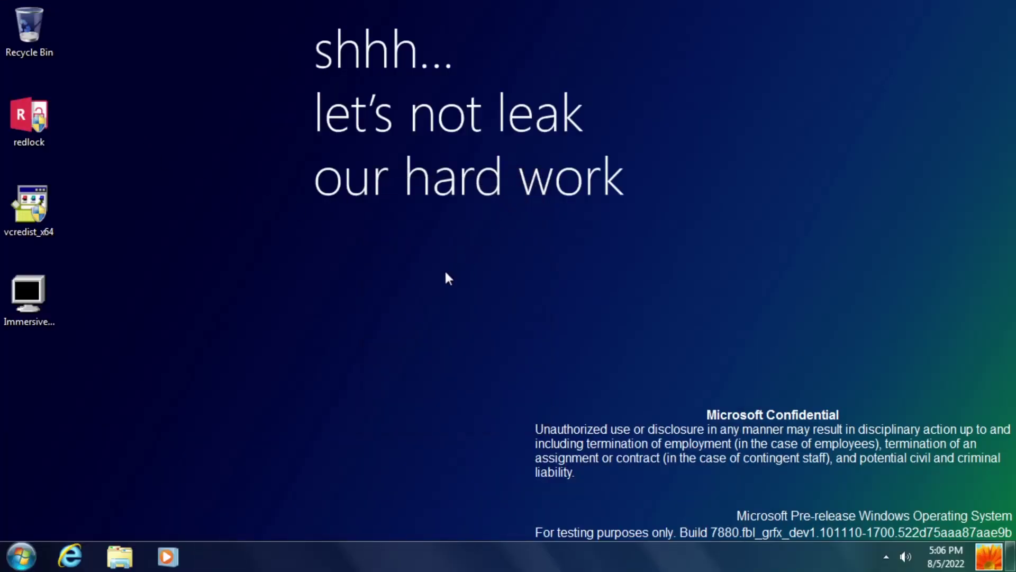
left_click(31, 550)
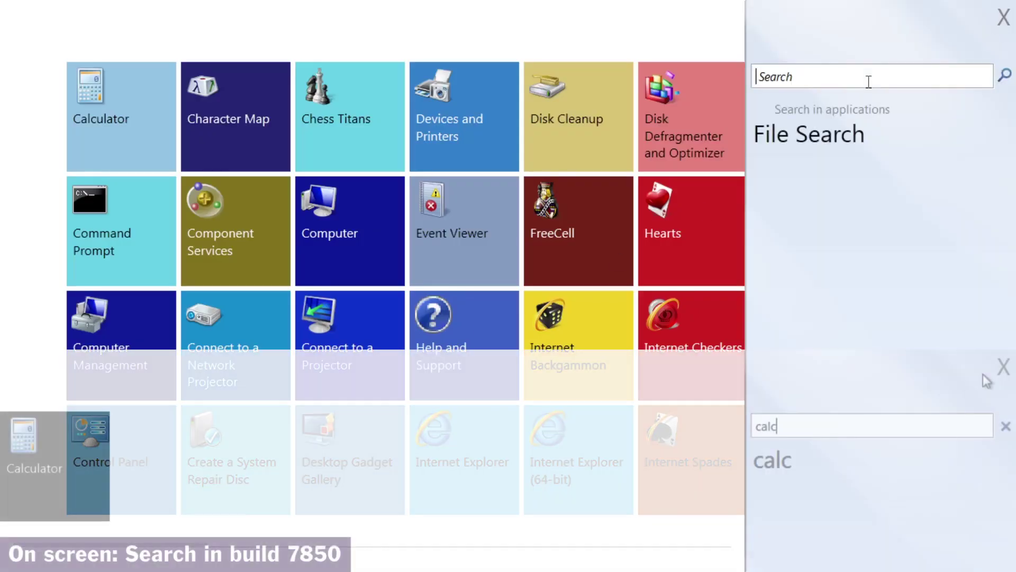
type("doc")
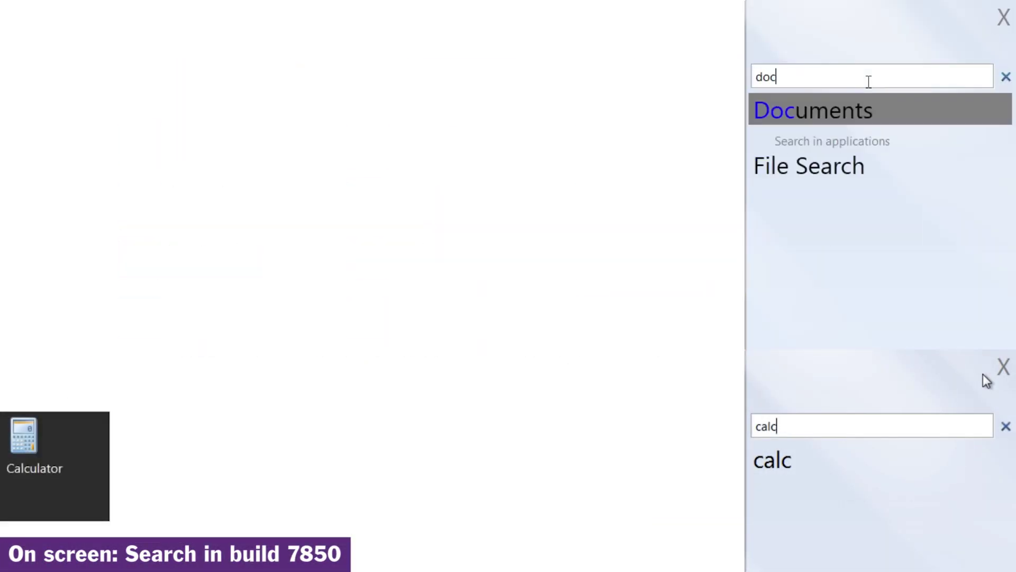
left_click(792, 112)
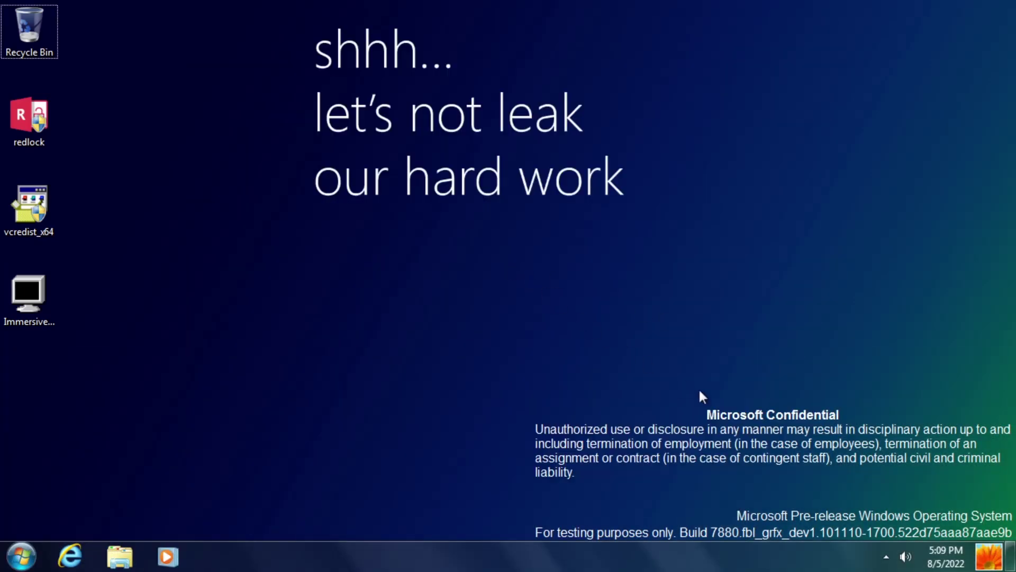
Step: Log off the account, sign back in, and bring up the Run dialog
left_click(989, 556)
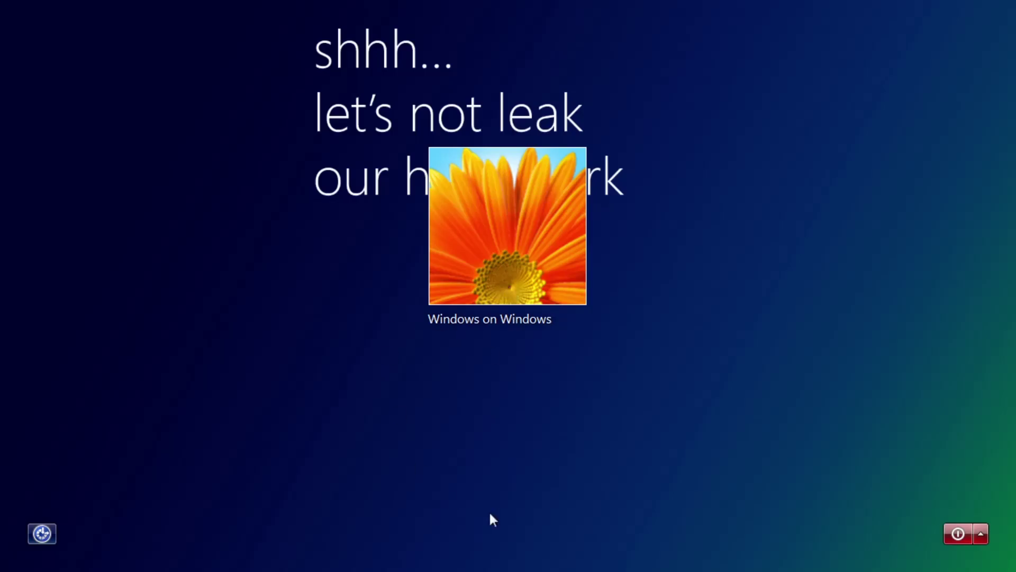
left_click(517, 277)
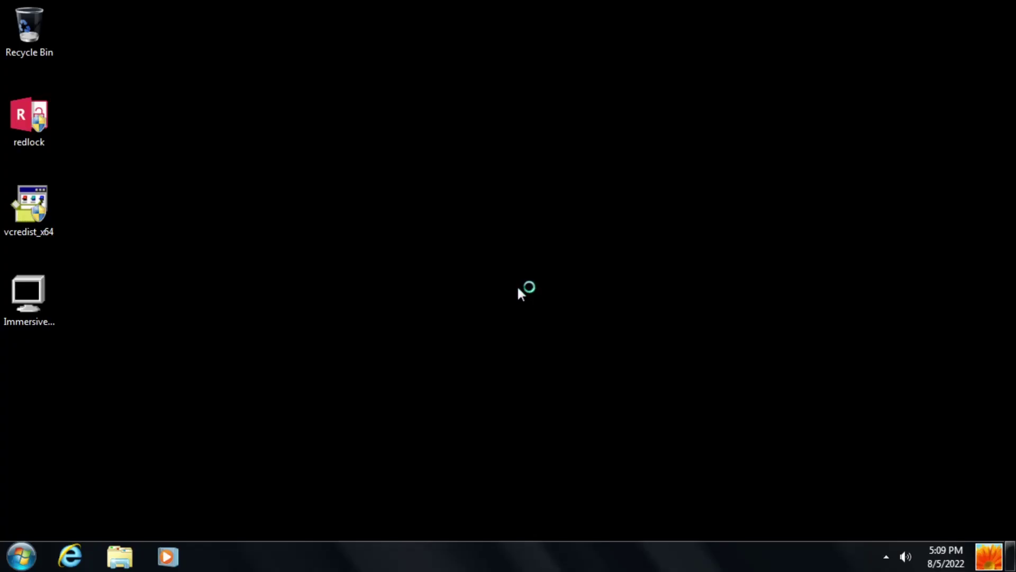
key("super+r")
Step: Launch regedit and select HKEY_LOCAL_MACHINE\SOFTWARE\Microsoft\Windows\CurrentVersion
type("regedit")
key("Return")
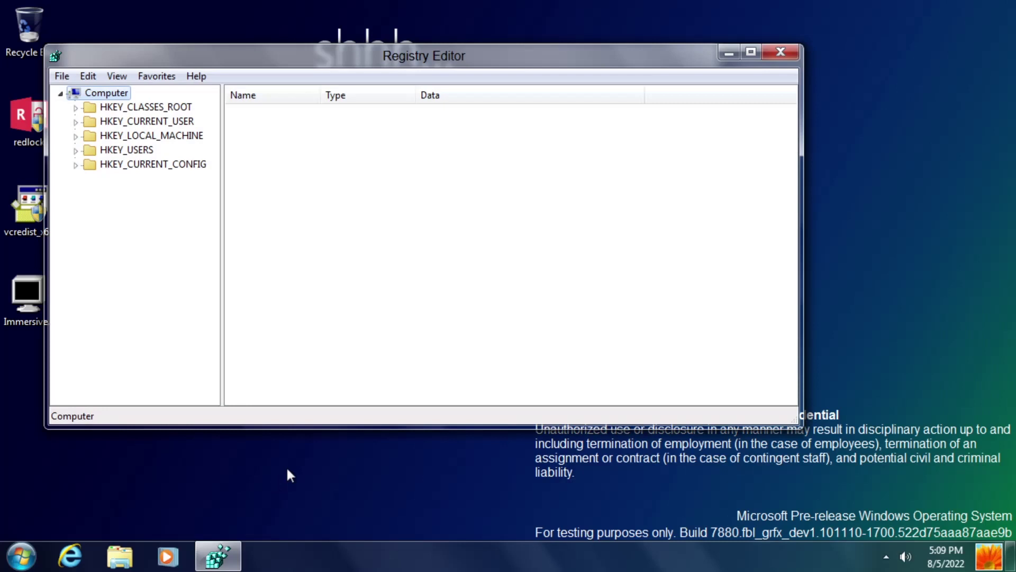
left_click(75, 136)
left_click(90, 207)
double_click(138, 250)
left_click_drag(225, 325, 308, 325)
scroll(180, 366, "down", 10)
double_click(165, 264)
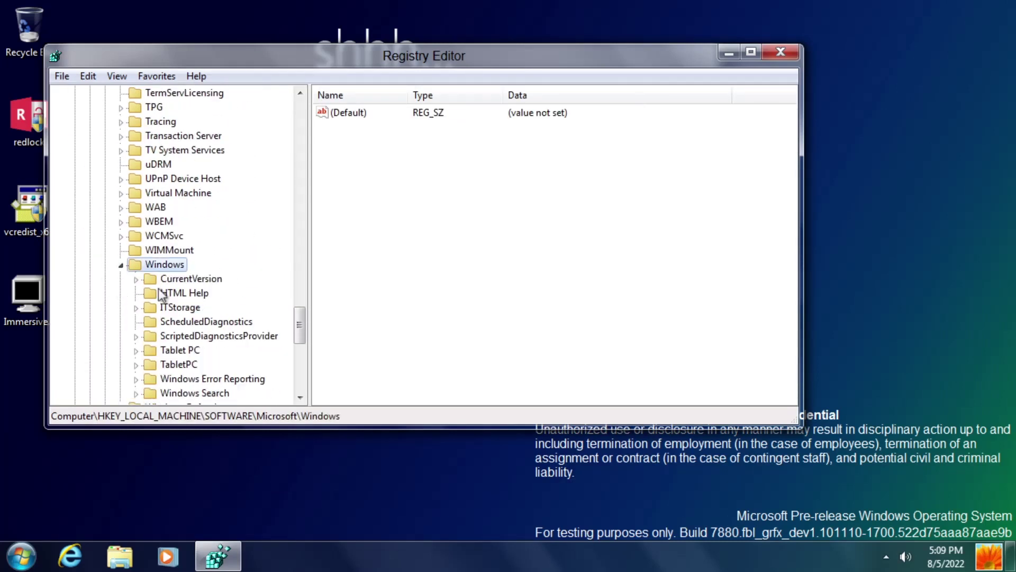
left_click(191, 279)
Step: Add DWORD EnablePatternLogonForInternalTesting with value 1 under CurrentVersion, then close Registry Editor
right_click(352, 317)
mouse_move(392, 325)
left_click(475, 380)
type("EnablePatternLogonForInternalTesting")
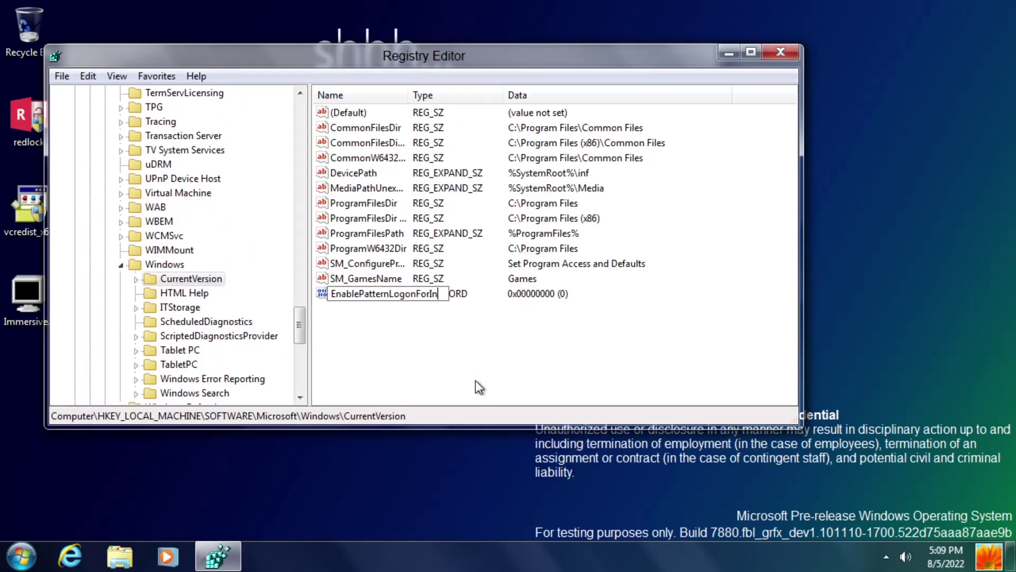
key("Return")
double_click(413, 293)
type("1")
key("Return")
key("alt+F4")
Step: In User Accounts, start pattern setup and draw a diagonal-then-right-column login pattern
left_click(989, 556)
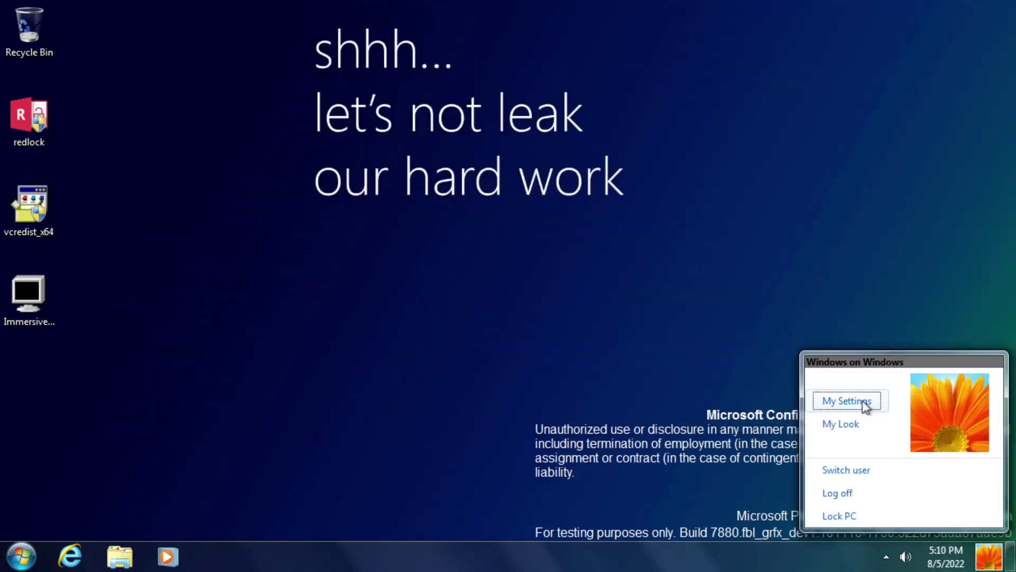
left_click(847, 400)
left_click(250, 259)
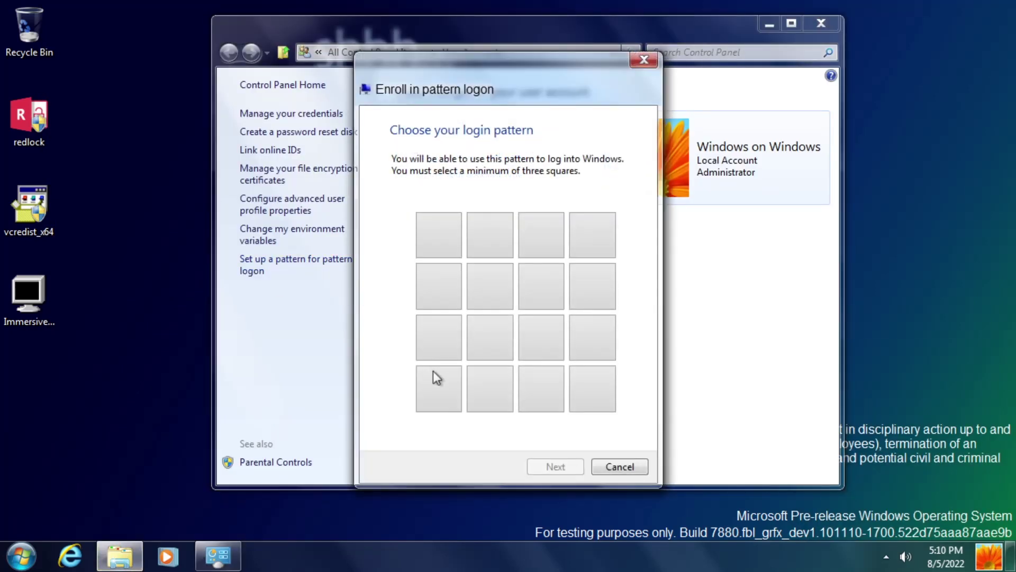
left_click(433, 371)
left_click(471, 301)
left_click(545, 246)
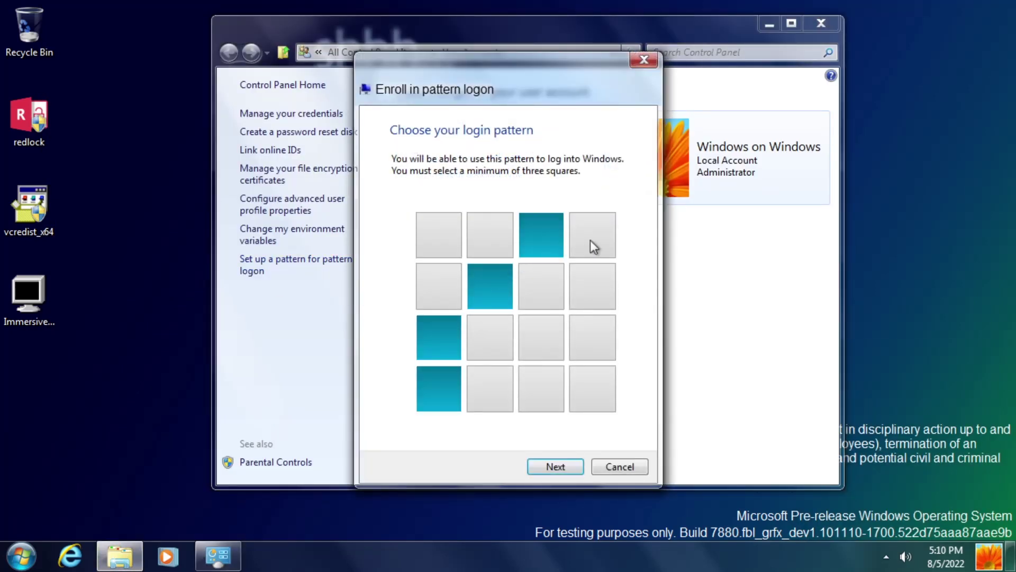
left_click(608, 291)
left_click(599, 336)
left_click(599, 387)
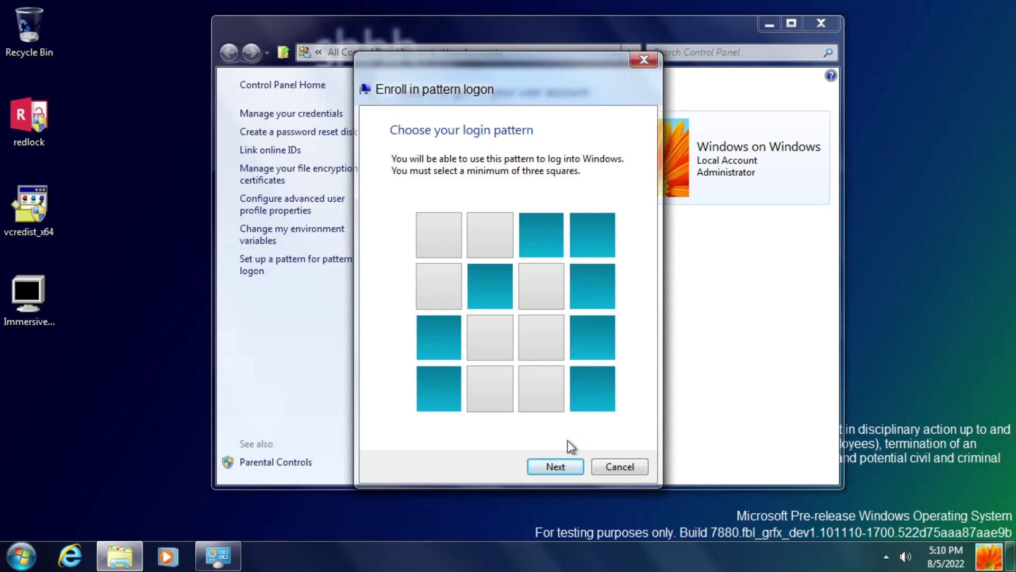
left_click(557, 468)
Step: Confirm the pattern, approve enrollment with the account password, and close User Accounts
left_click(439, 391)
left_click(438, 337)
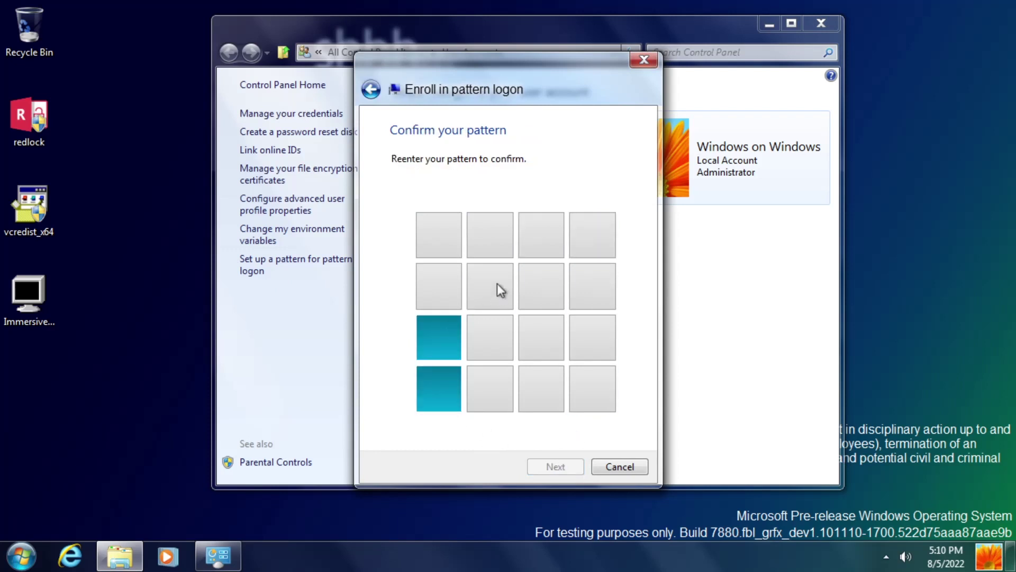
left_click(494, 276)
left_click(545, 251)
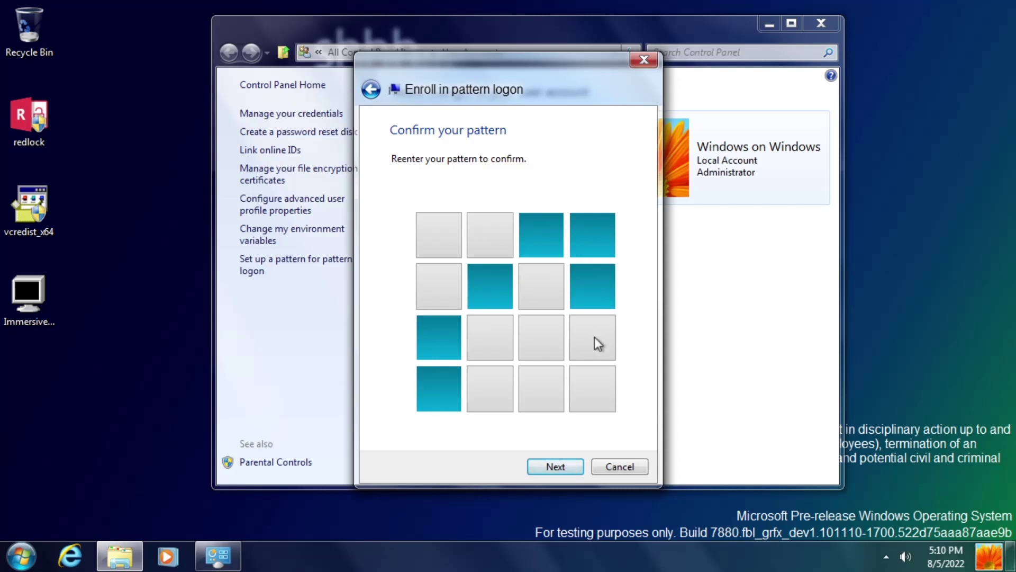
left_click(563, 465)
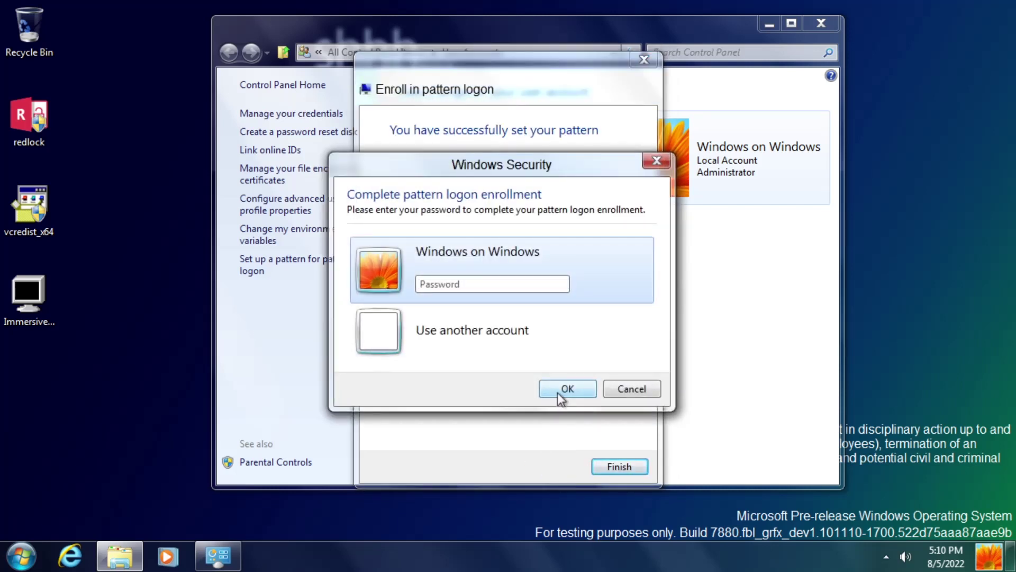
left_click(560, 390)
left_click(603, 465)
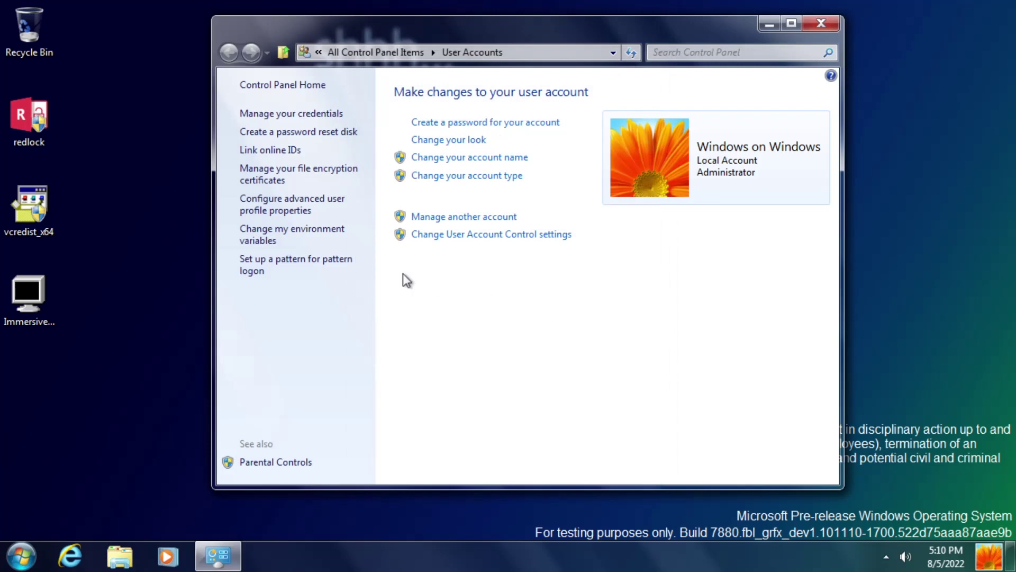
left_click(459, 139)
left_click(229, 52)
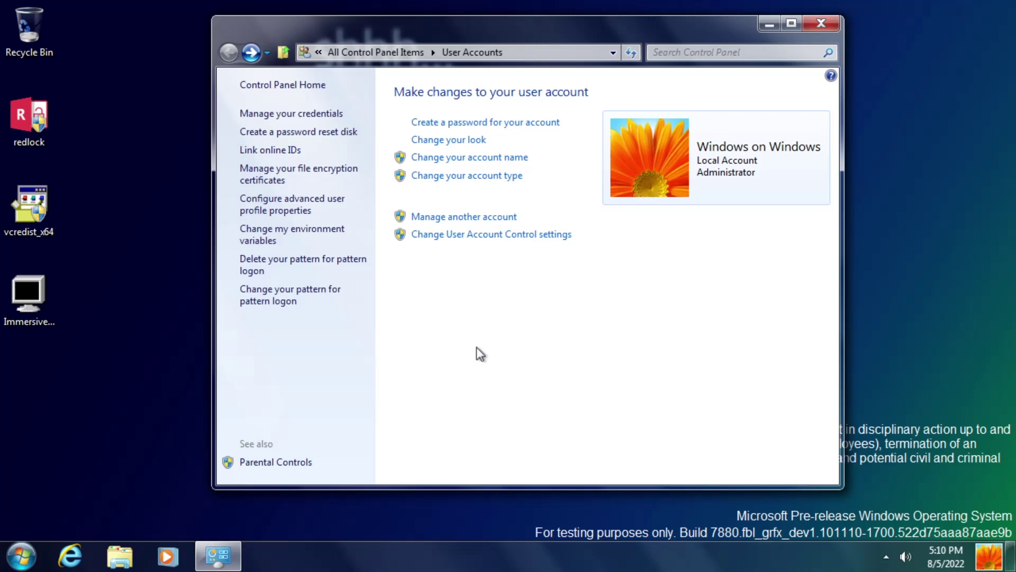
left_click(820, 25)
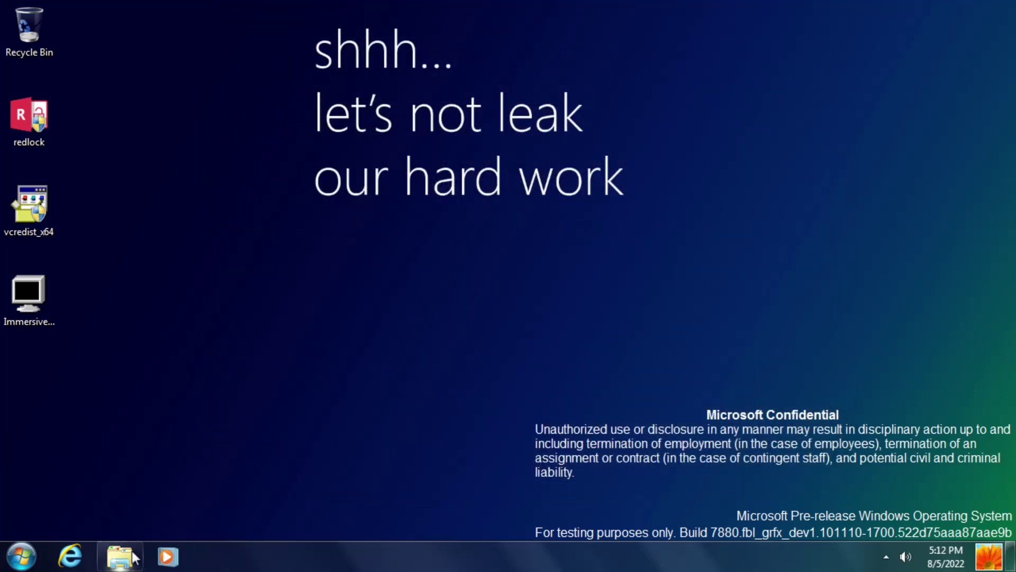
Step: Browse Explorer to C:\Windows\System32\oobe and run msoobe, approving the UAC prompt
left_click(121, 556)
left_click(255, 418)
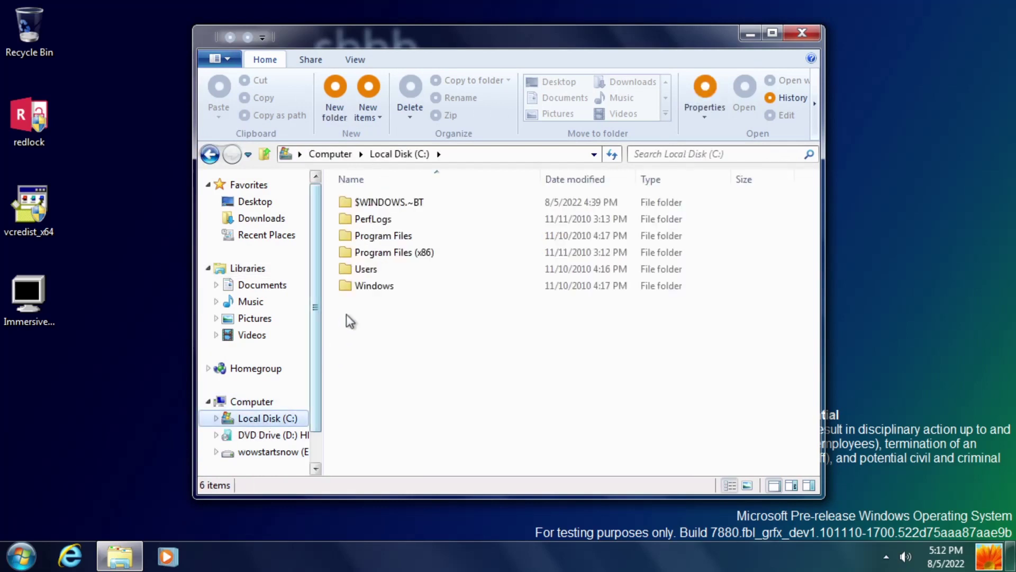
double_click(360, 285)
scroll(392, 390, "down", 5)
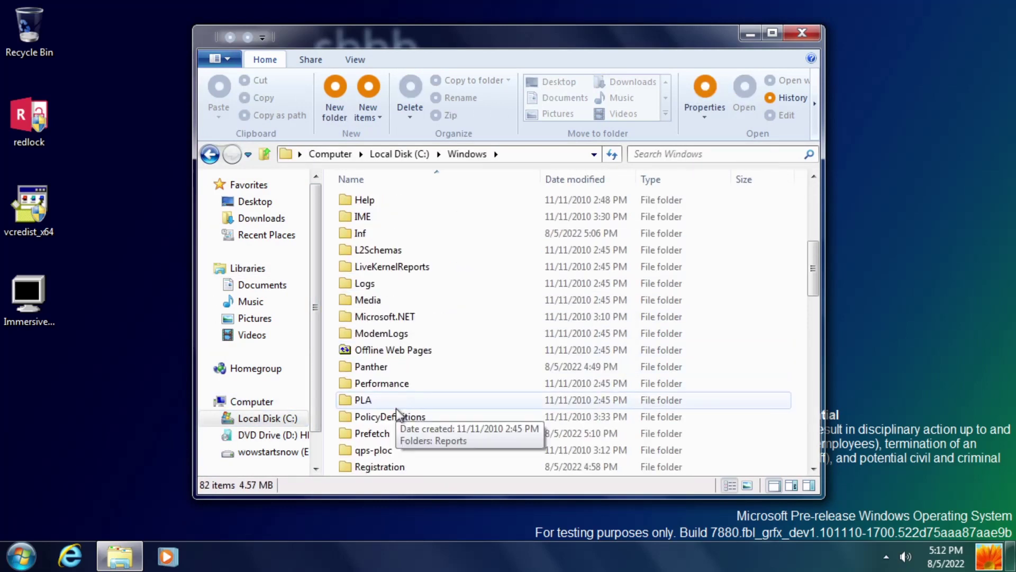
scroll(396, 409, "down", 6)
double_click(395, 418)
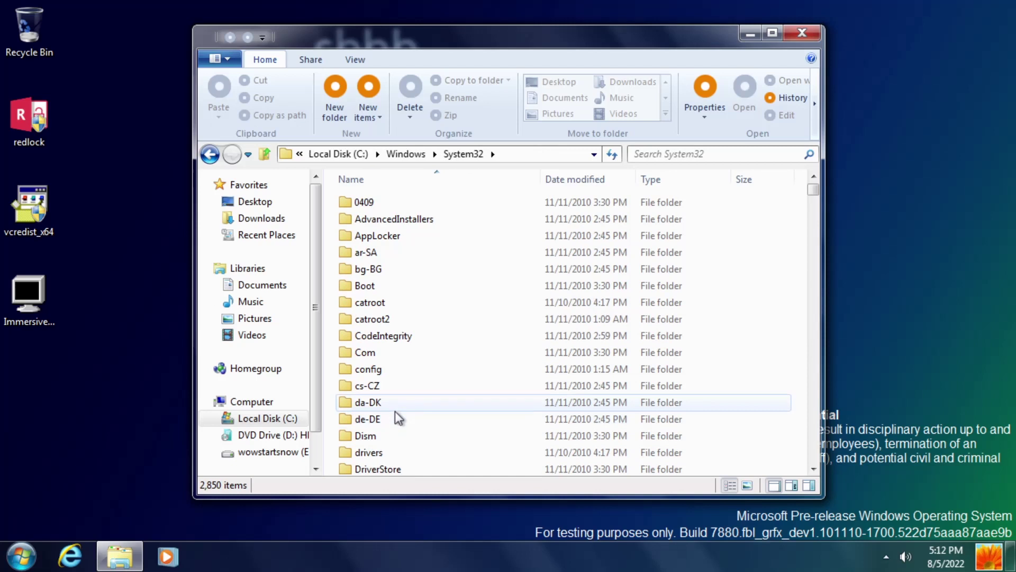
scroll(398, 418, "down", 9)
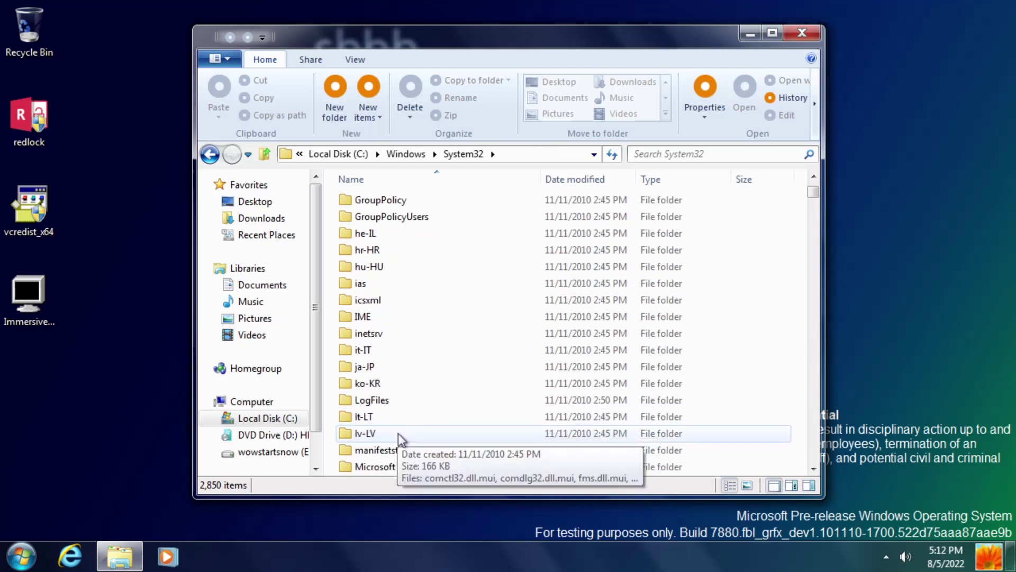
scroll(401, 439, "down", 4)
double_click(386, 416)
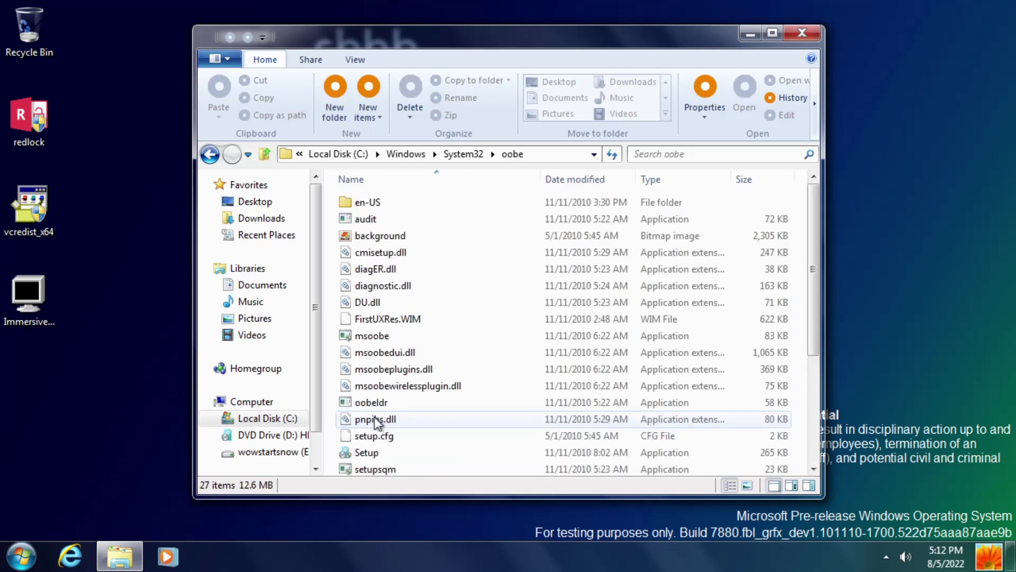
double_click(373, 336)
left_click(571, 358)
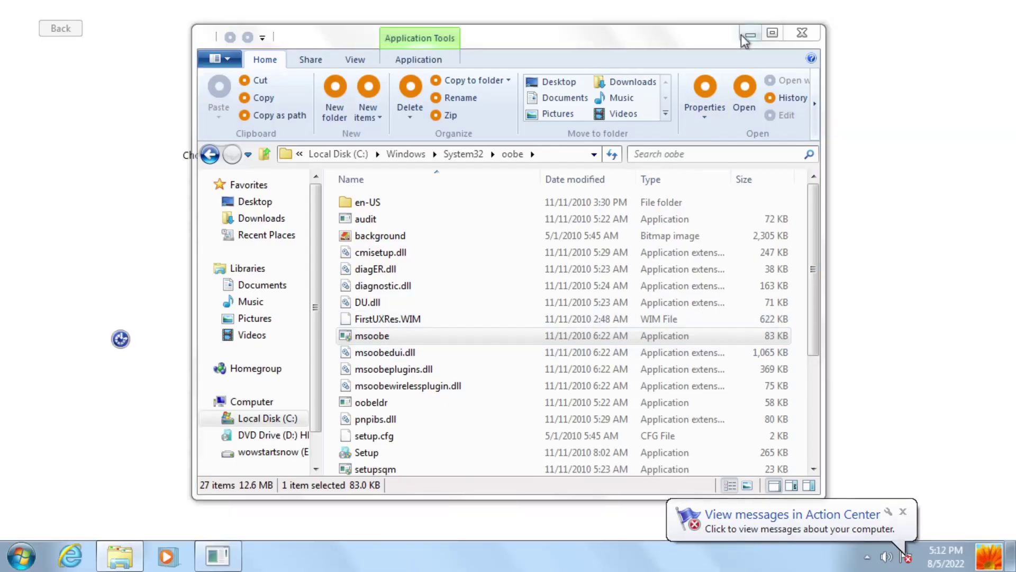
Step: Finish OOBE with the default computer name, Home network, a new user, and recommended settings
left_click(745, 35)
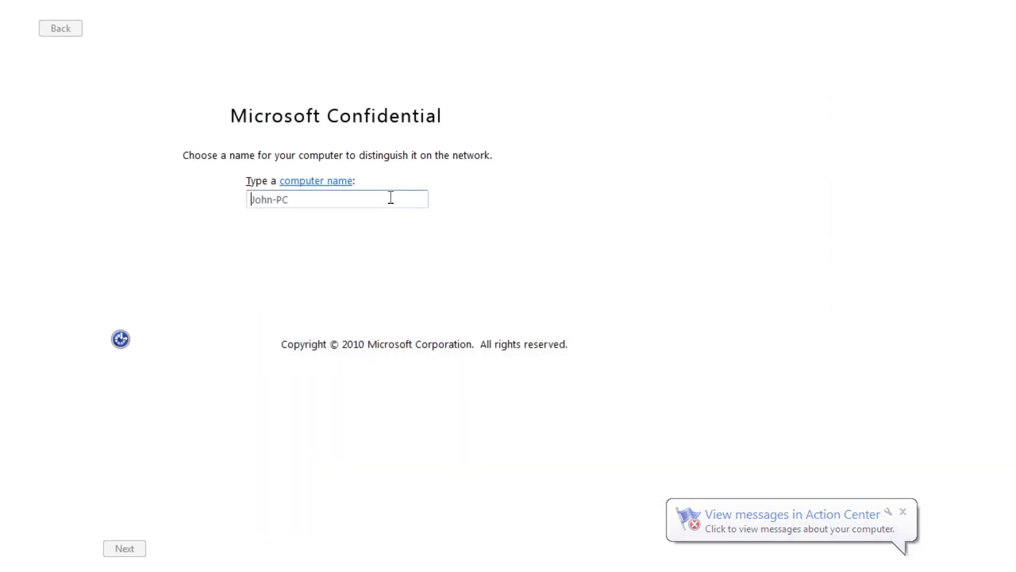
key("Return")
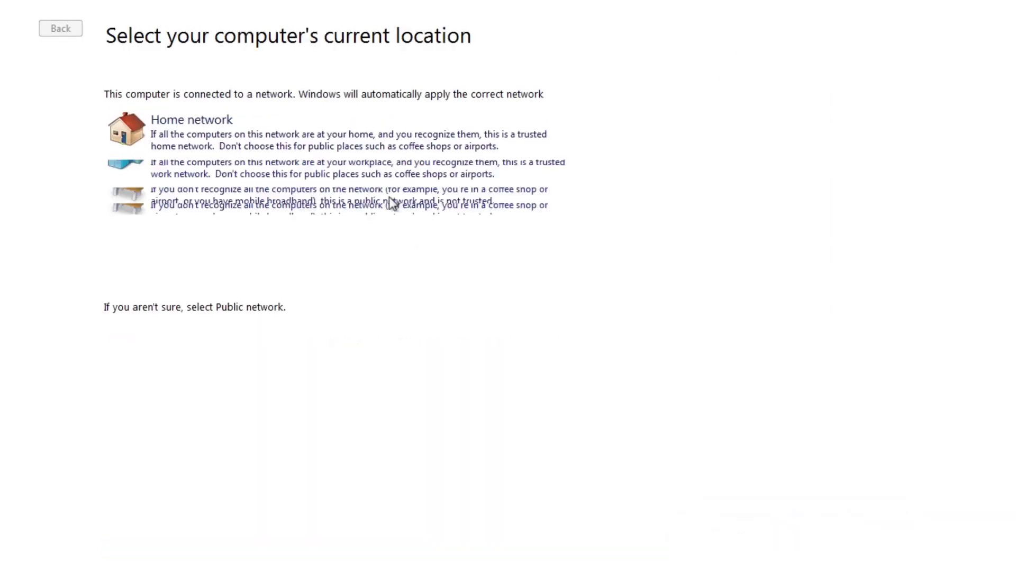
left_click(275, 152)
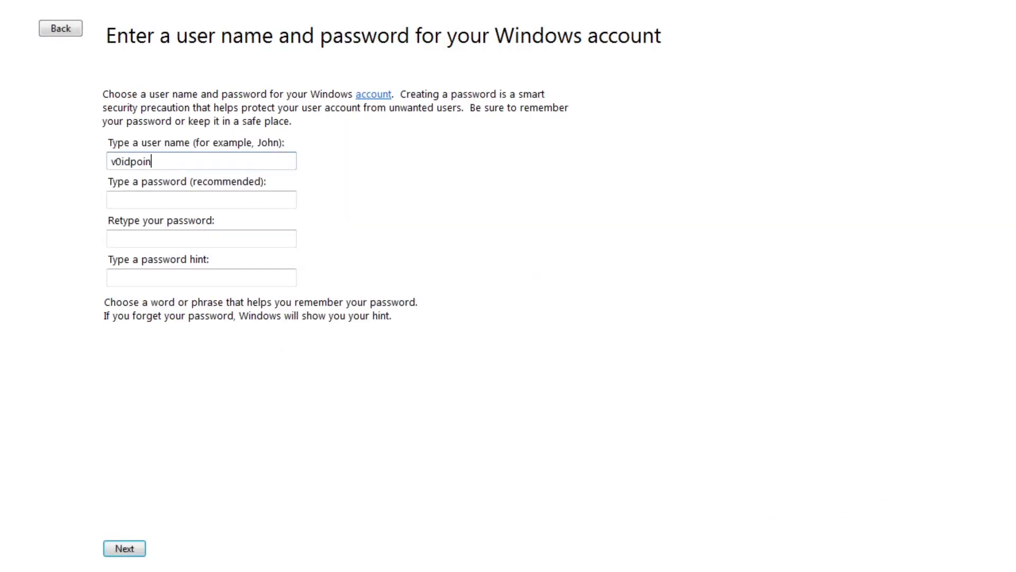
key("Return")
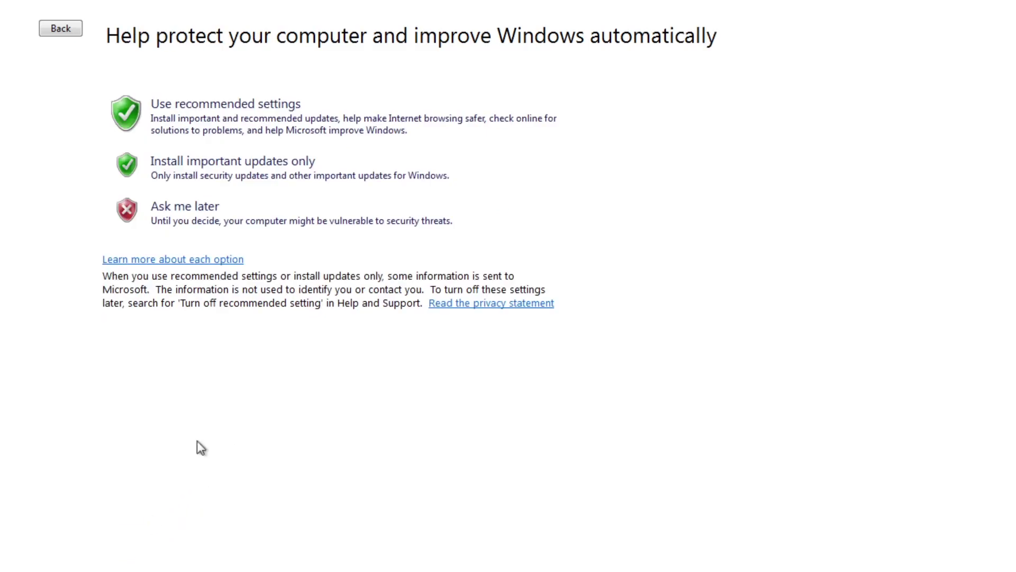
left_click(249, 219)
left_click(125, 547)
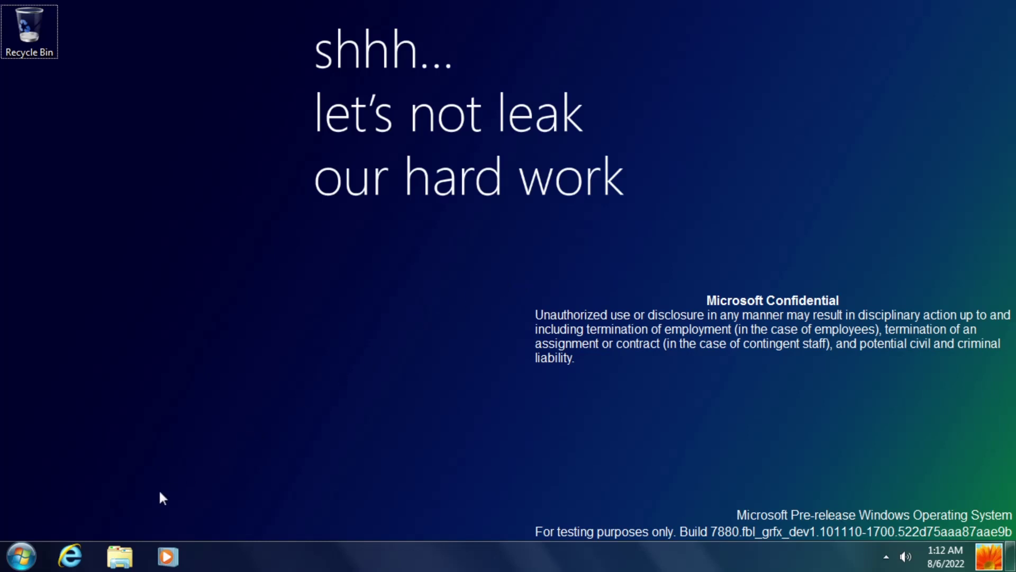
left_click(38, 553)
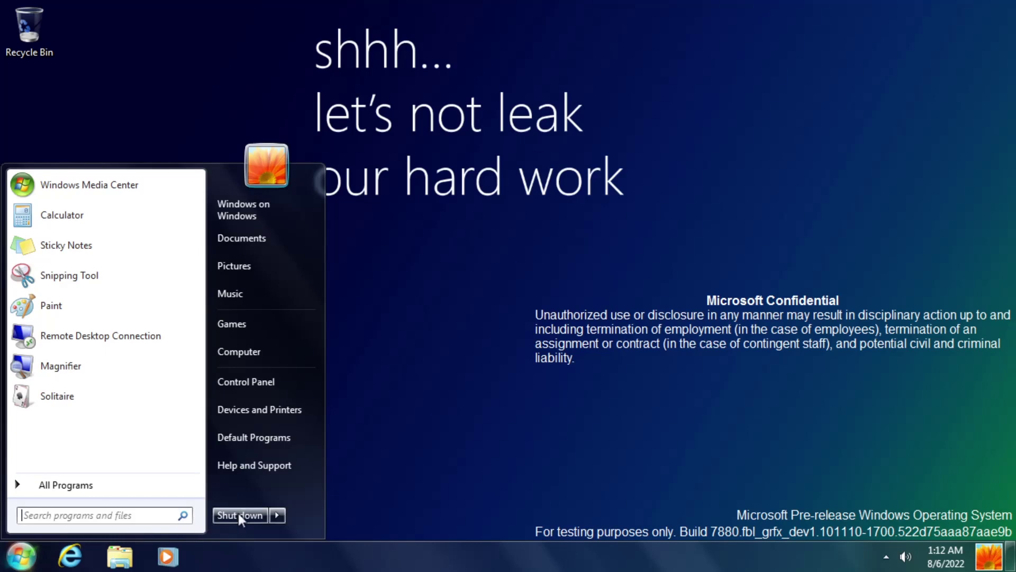